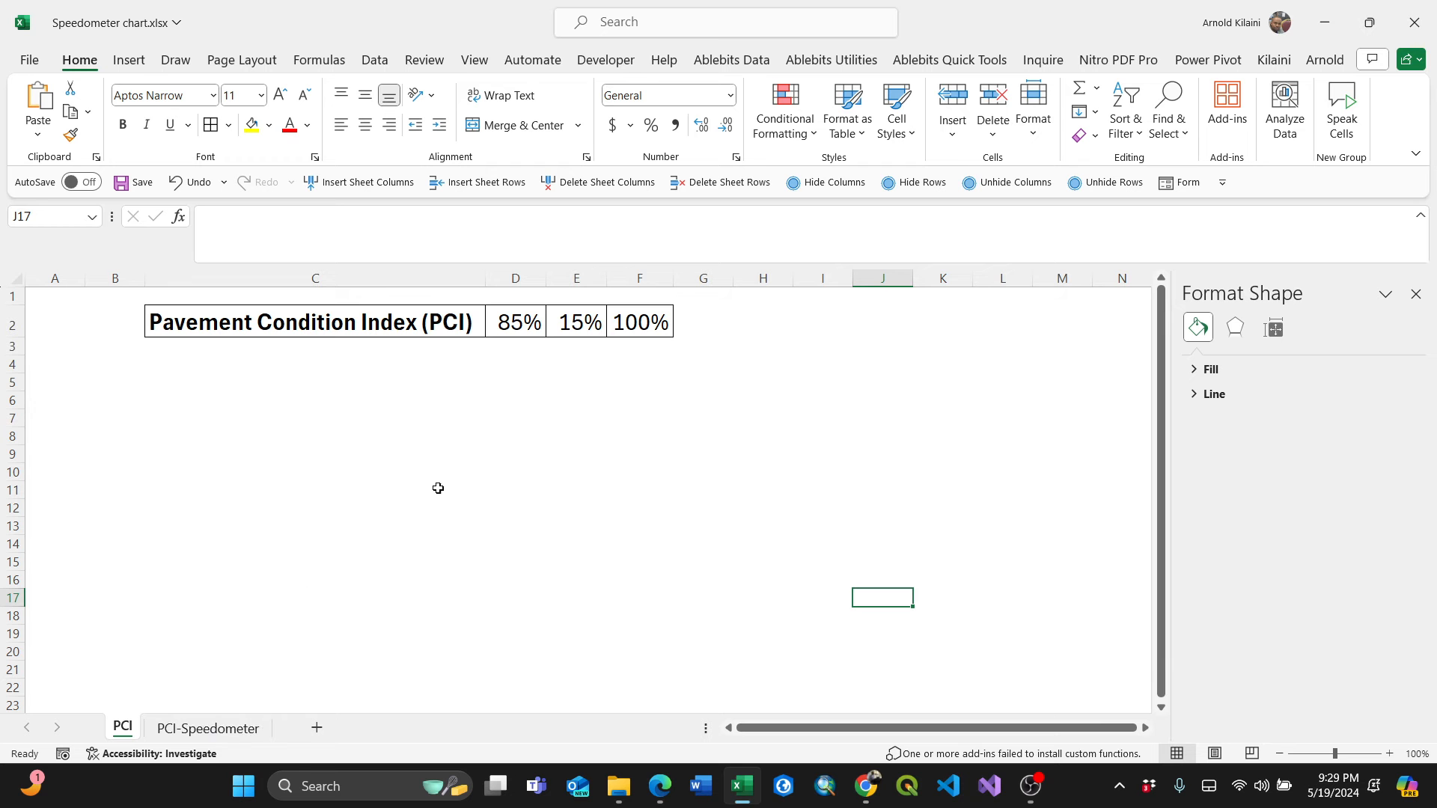
On the PCI-Speedometer sheet, set the PCI value in D2 to 70%.
left_click(212, 726)
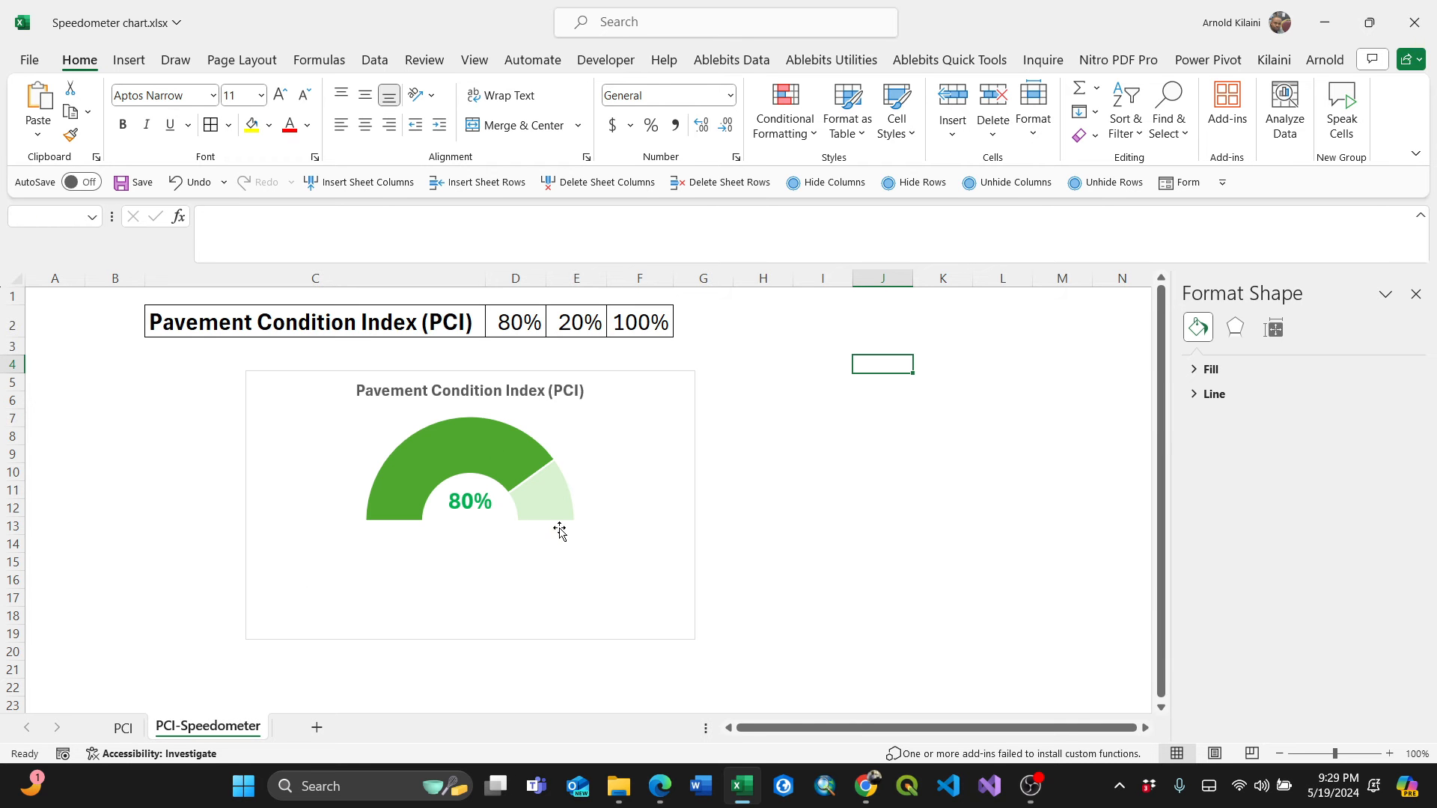
left_click(507, 323)
double_click(507, 323)
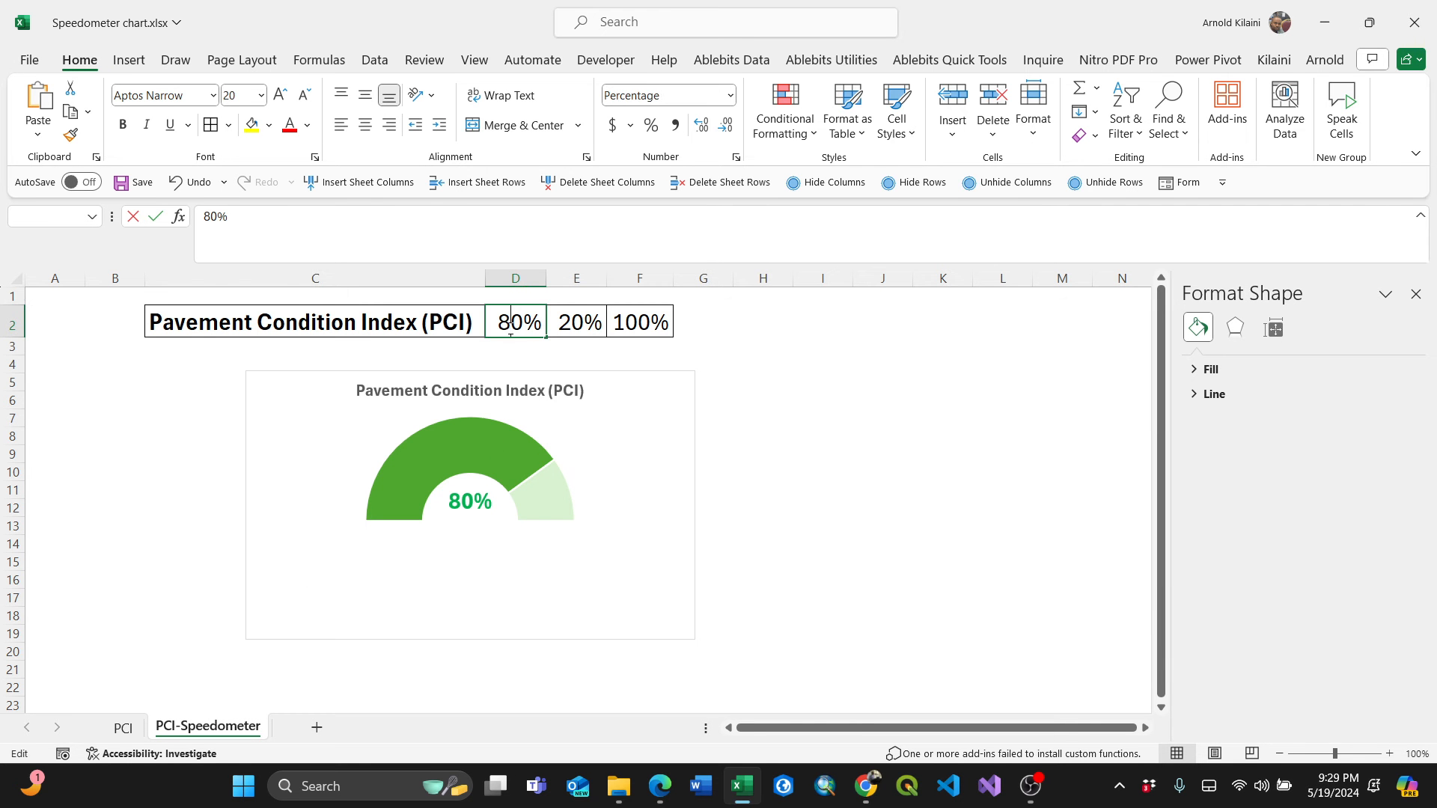
key("BackSpace")
type("7")
left_click(622, 452)
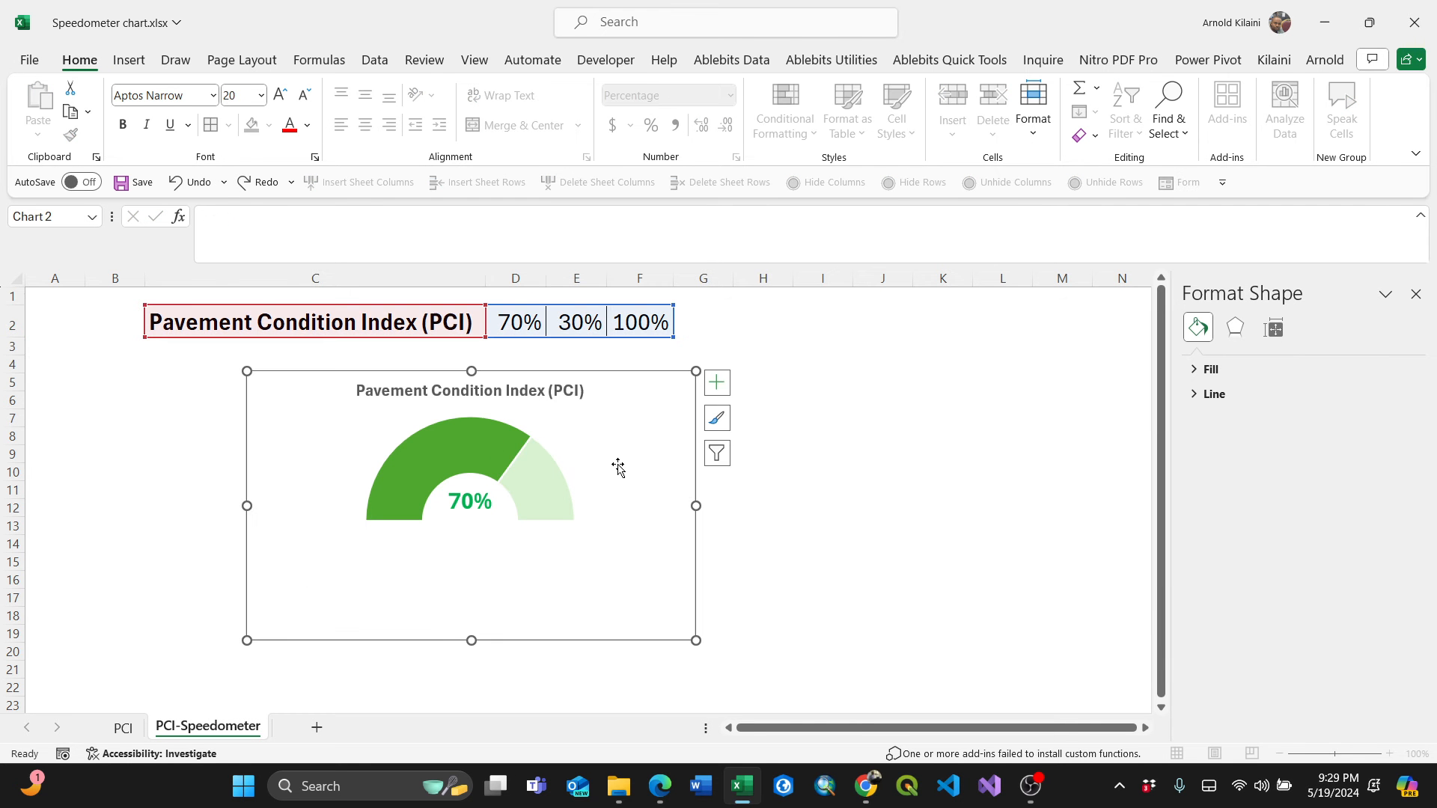
Set the PCI value in D2 to 30%.
left_click(512, 321)
double_click(509, 321)
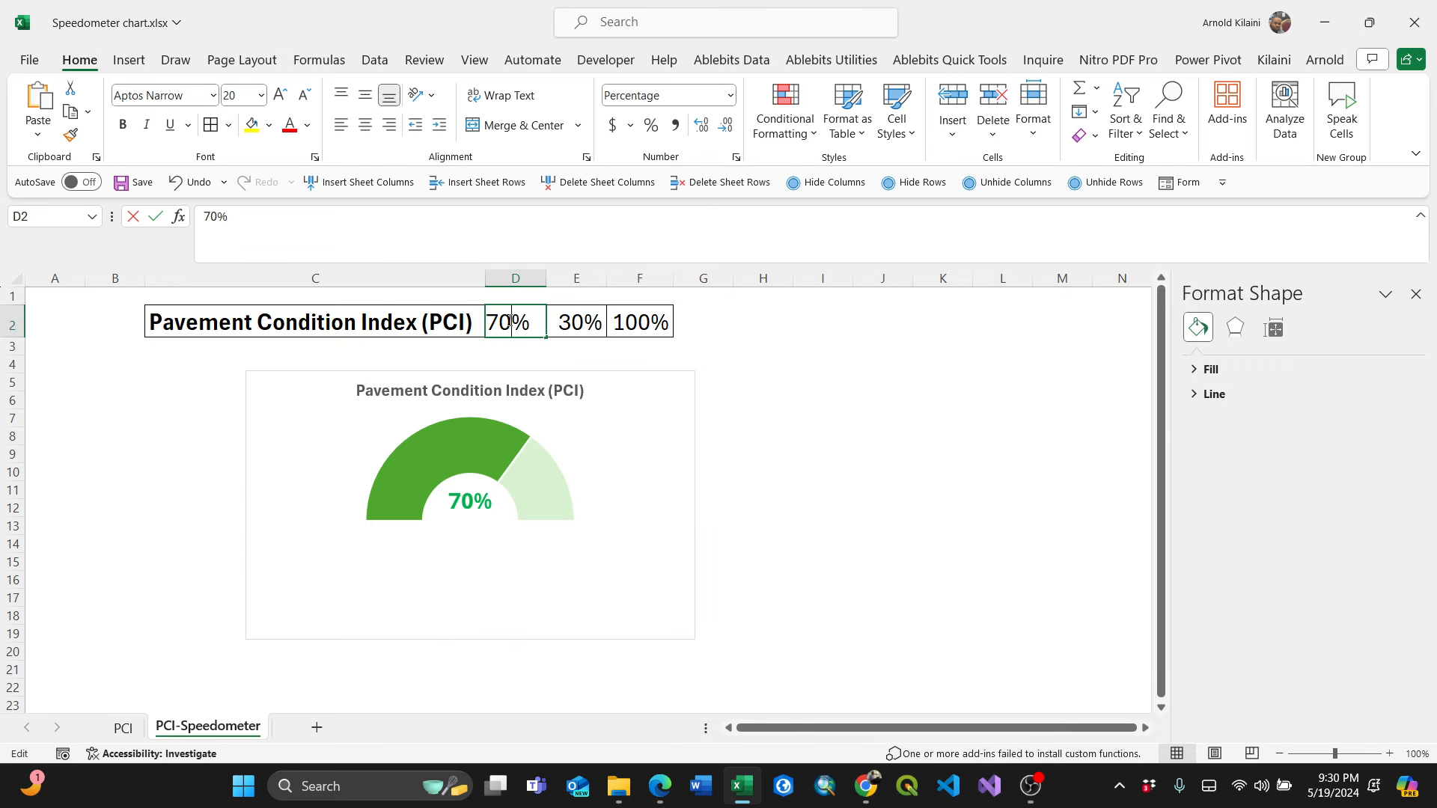
key("BackSpace")
key("BackSpace")
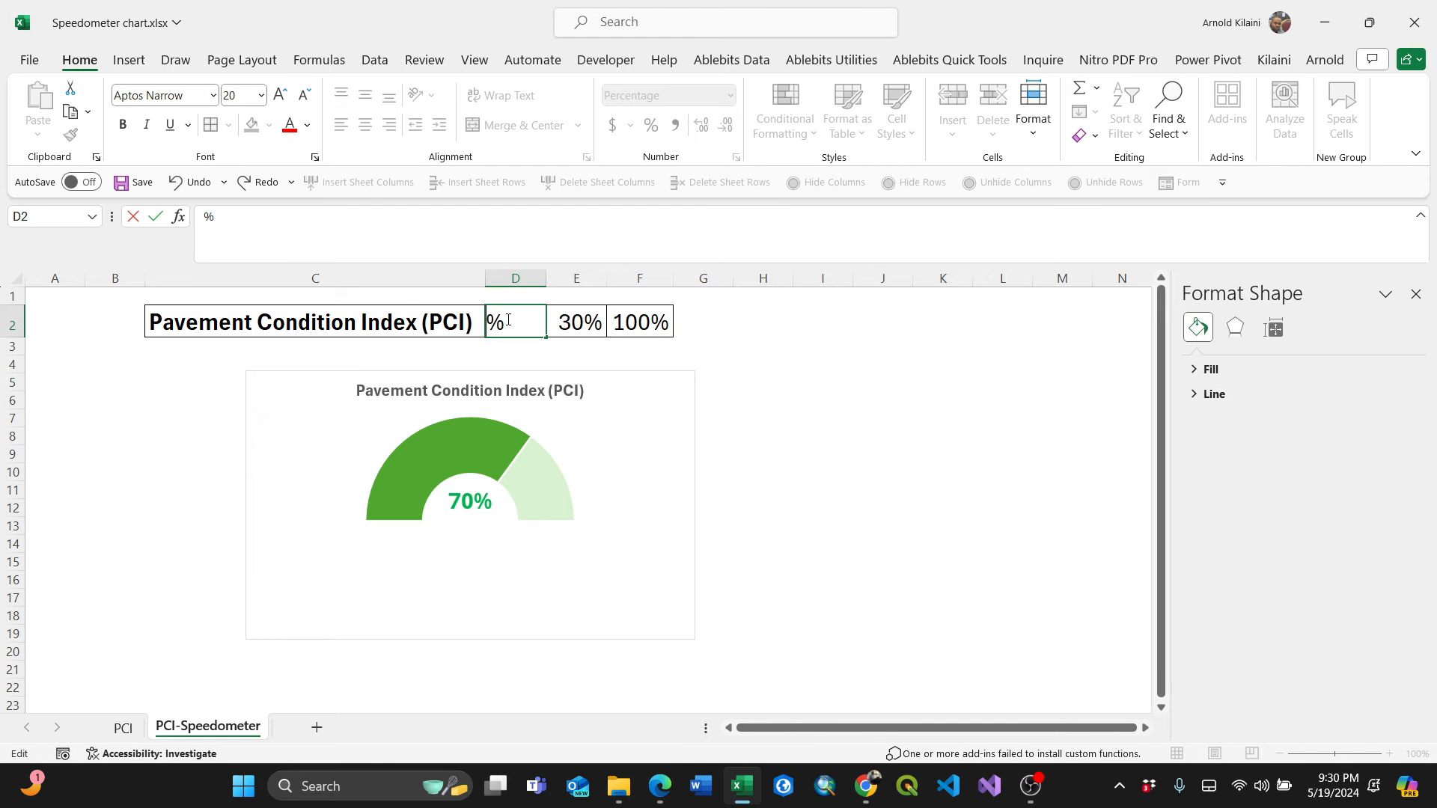
type("30")
left_click(749, 467)
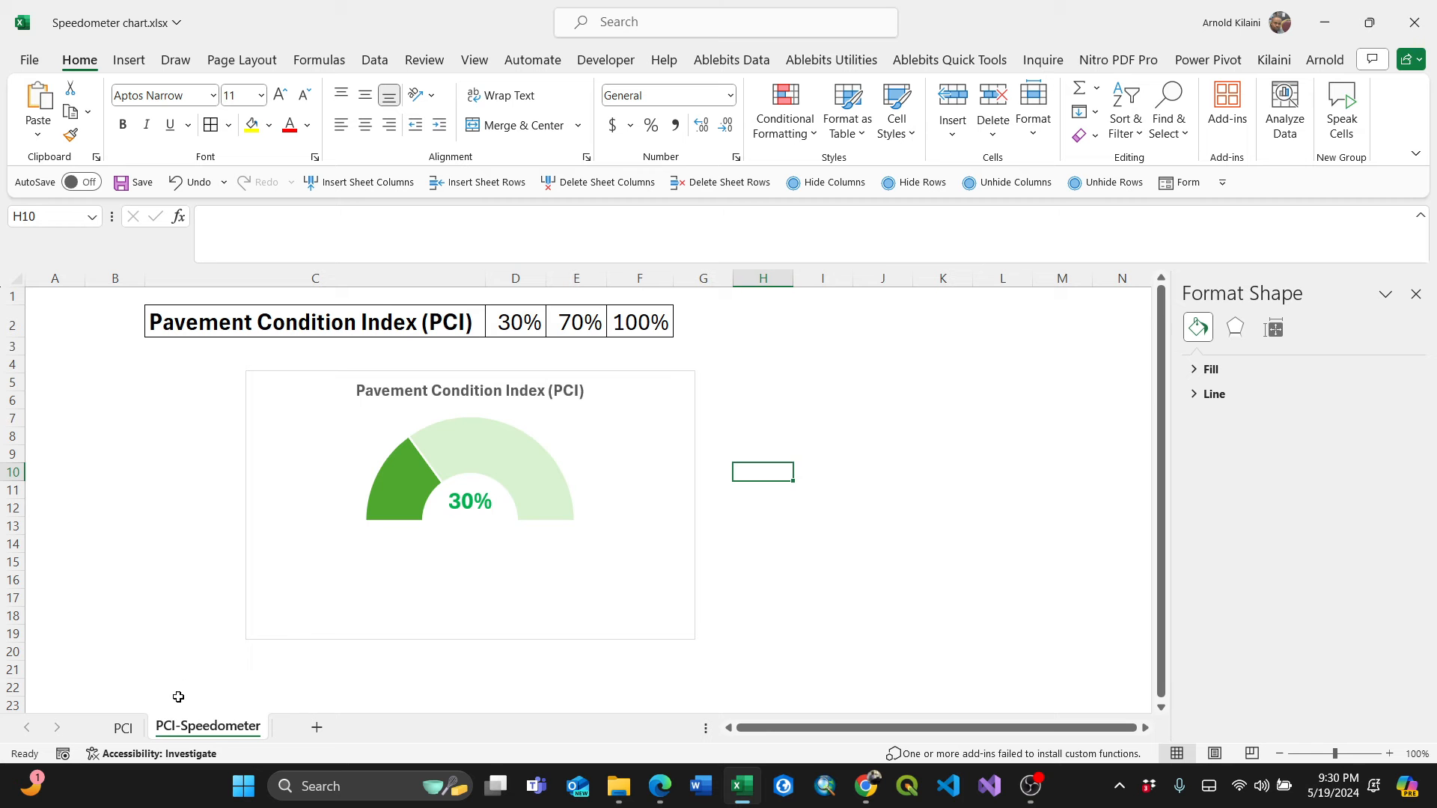
Return to the PCI sheet and examine the PCI table cells and their formulas.
left_click(122, 727)
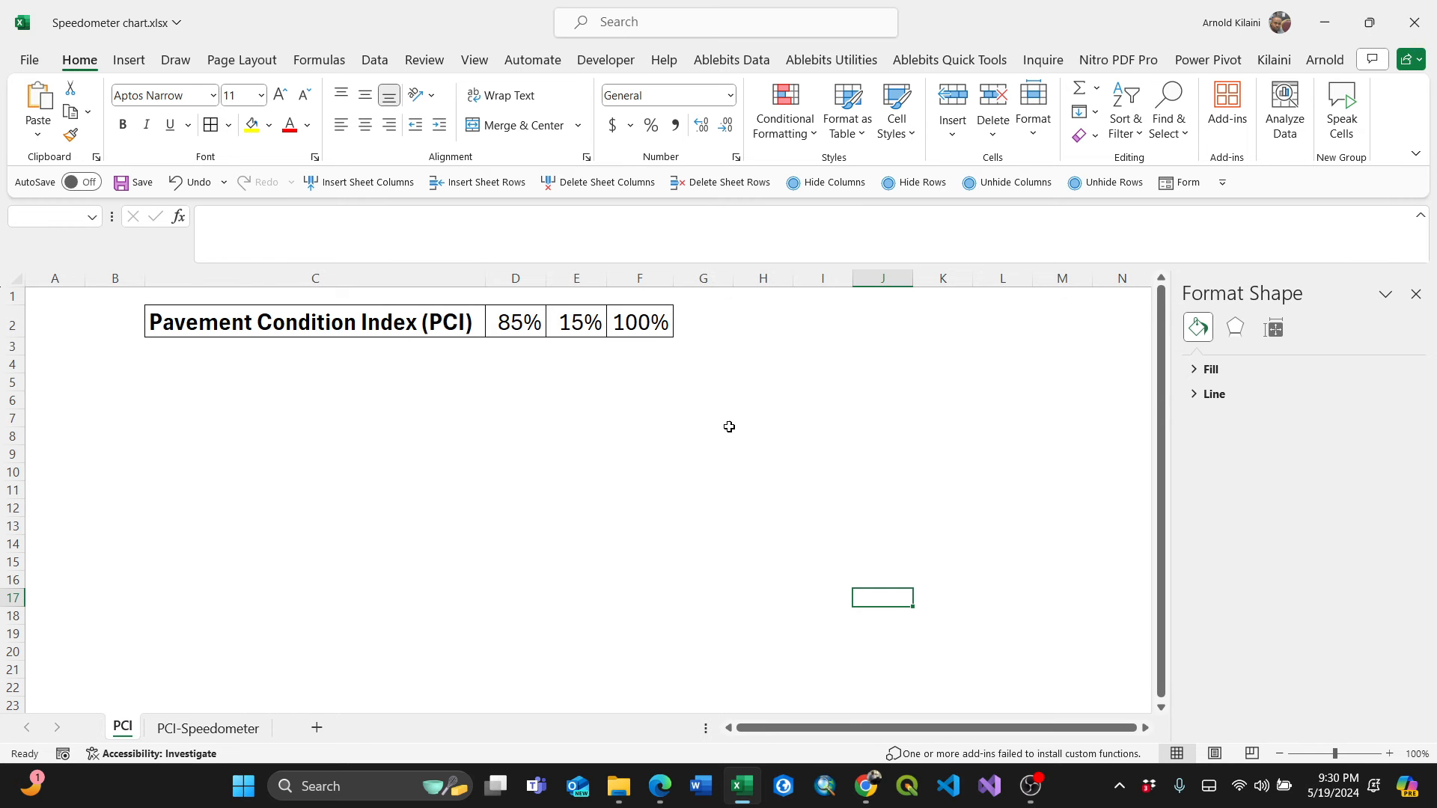
left_click(564, 419)
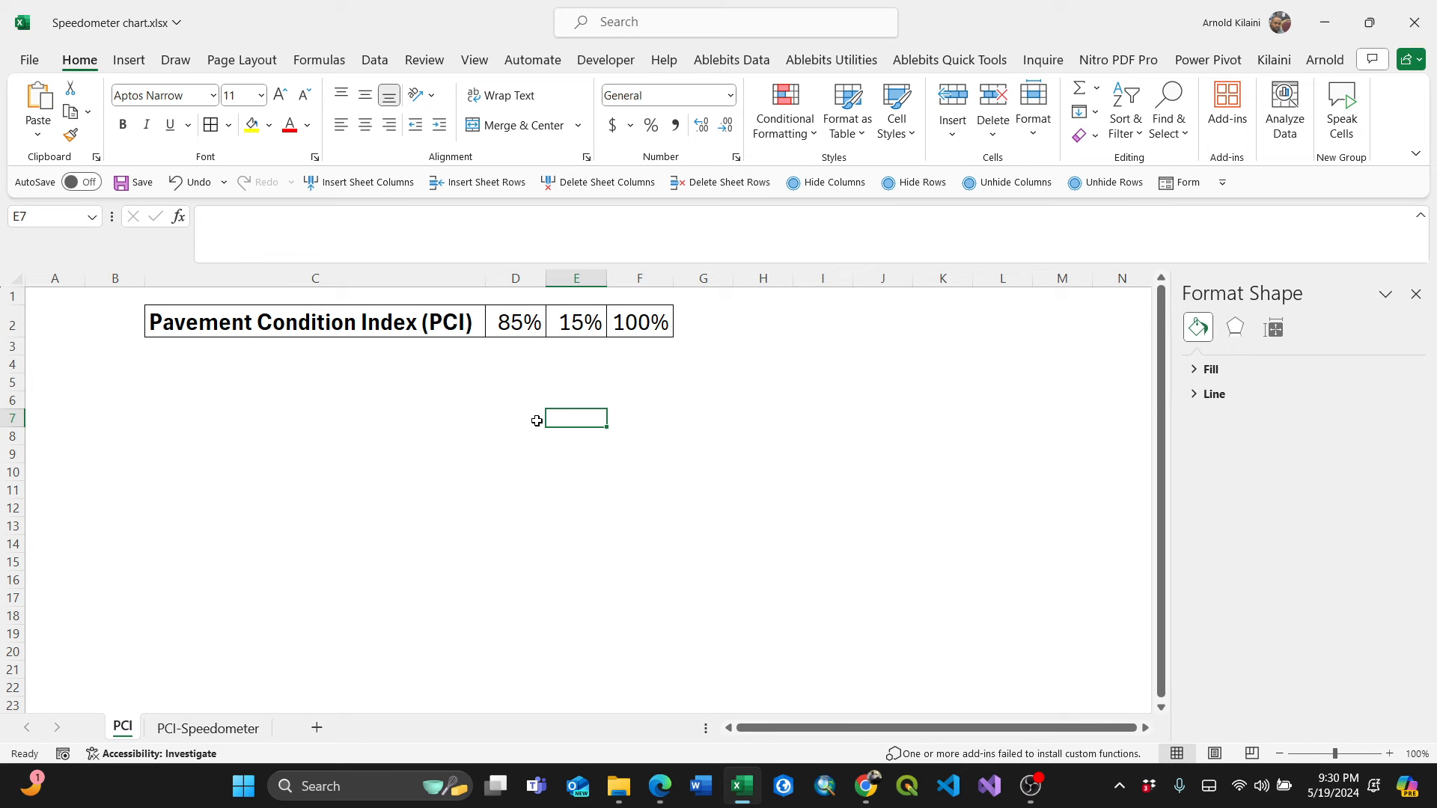
left_click(509, 327)
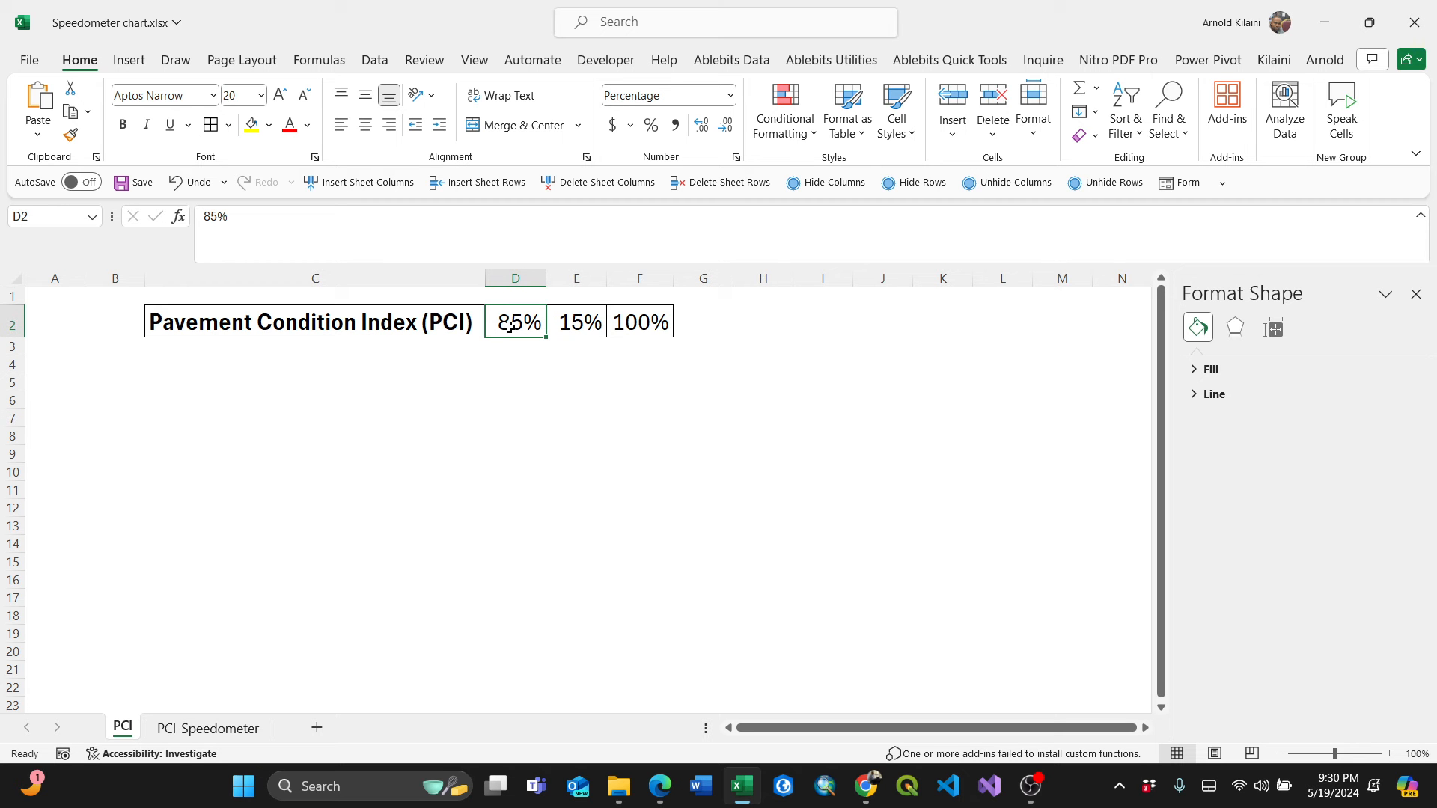
left_click(568, 325)
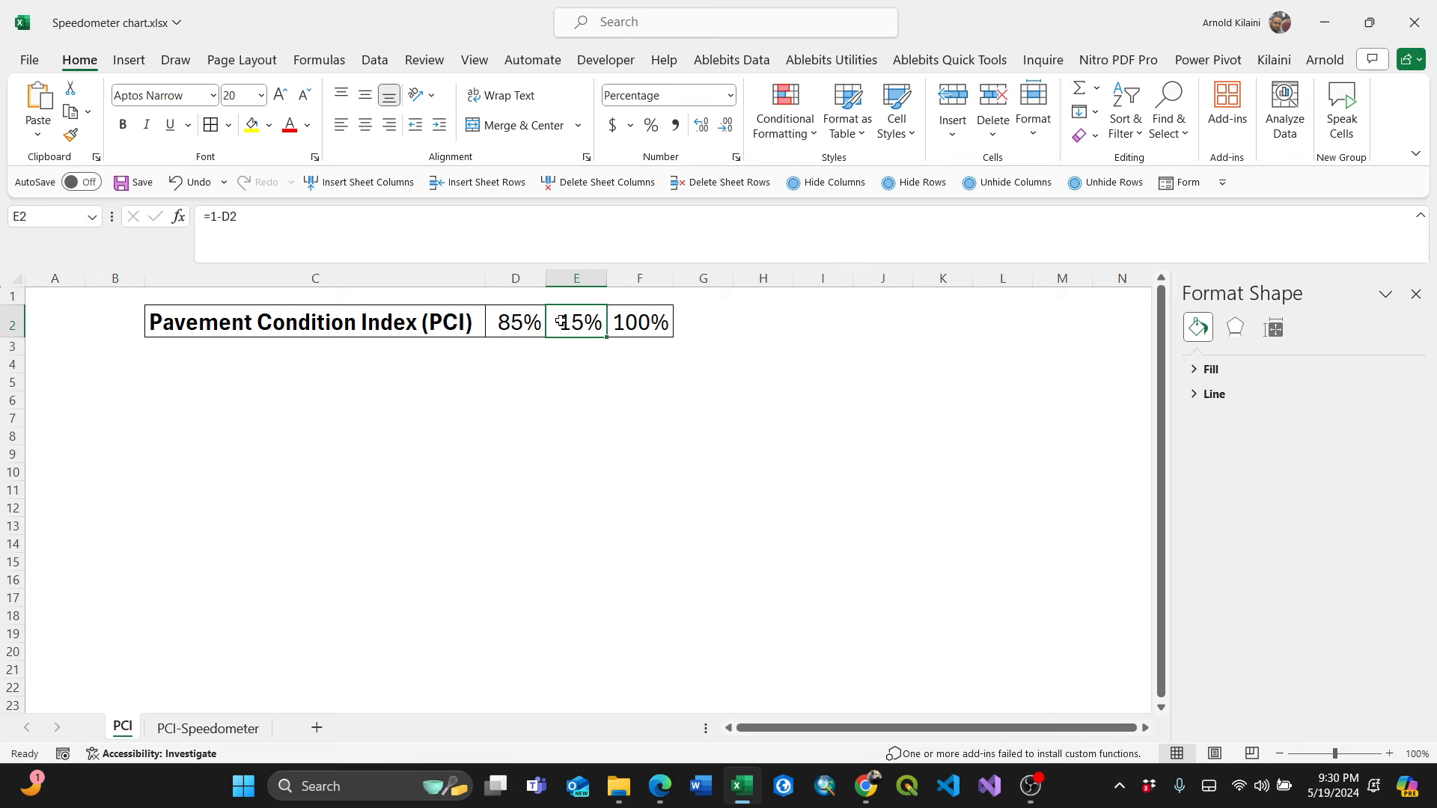
left_click(626, 327)
left_click(570, 325)
left_click(348, 322)
left_click(417, 378)
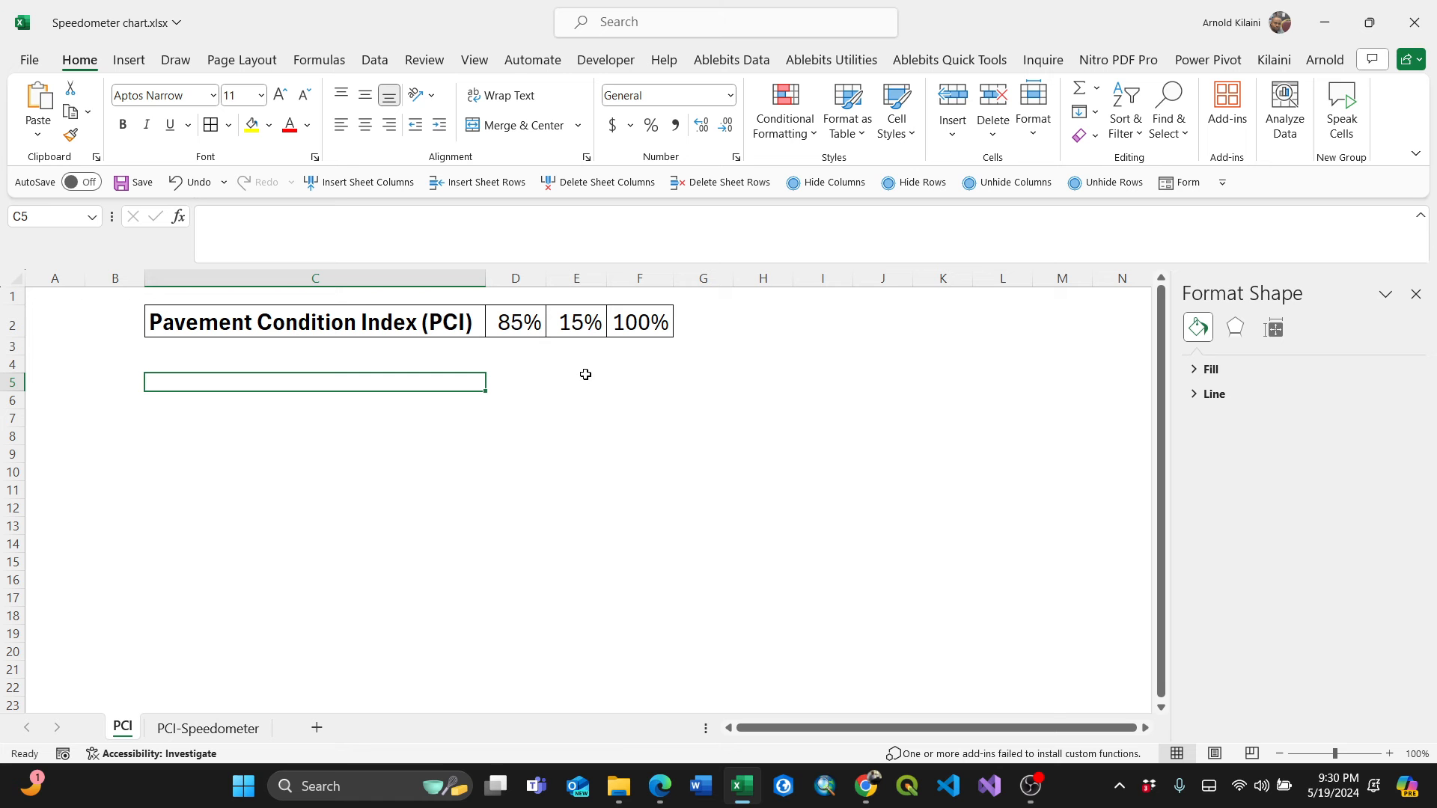
left_click(128, 60)
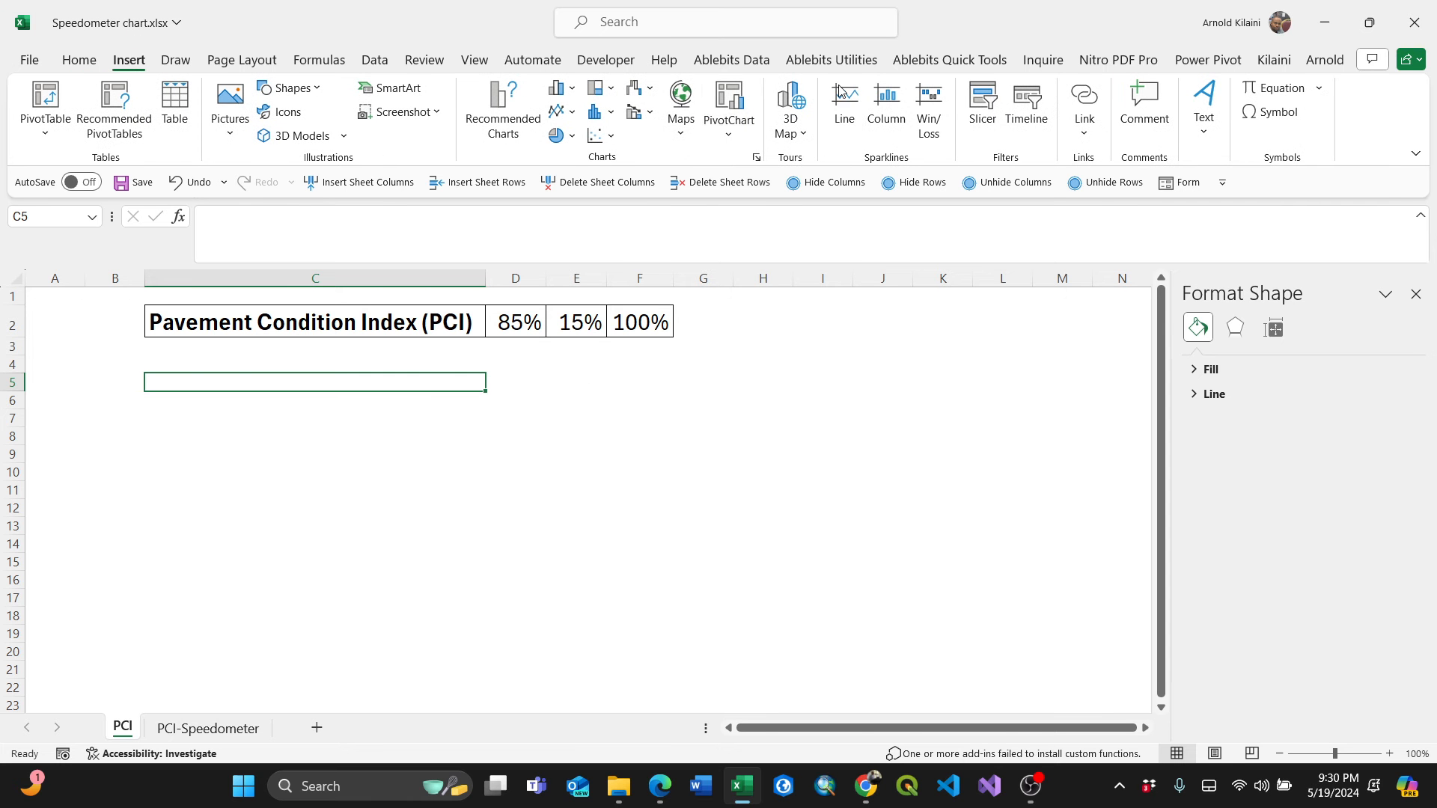
left_click(573, 137)
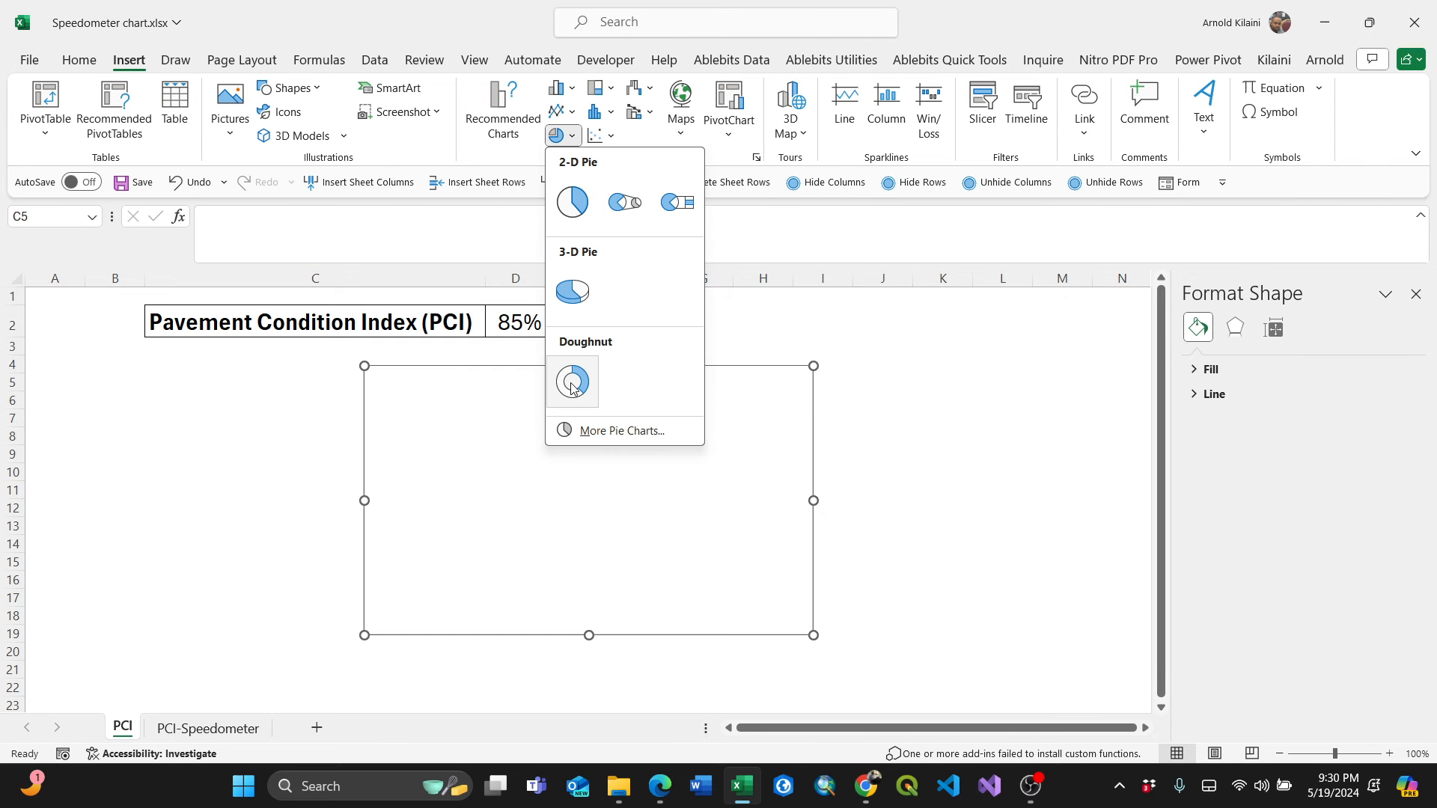
left_click(775, 315)
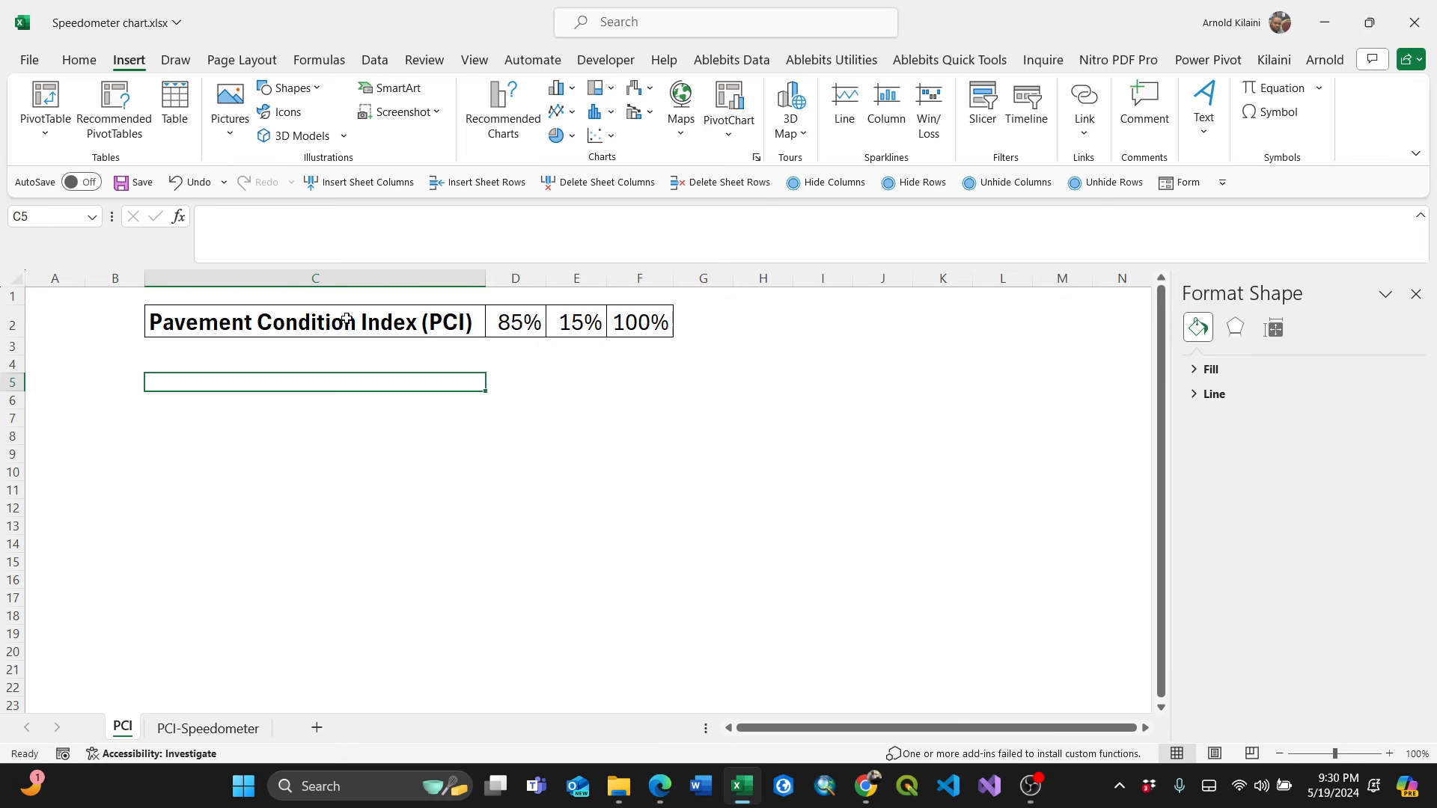
Select the PCI title and its three values and insert a doughnut chart.
left_click_drag(291, 323, 640, 323)
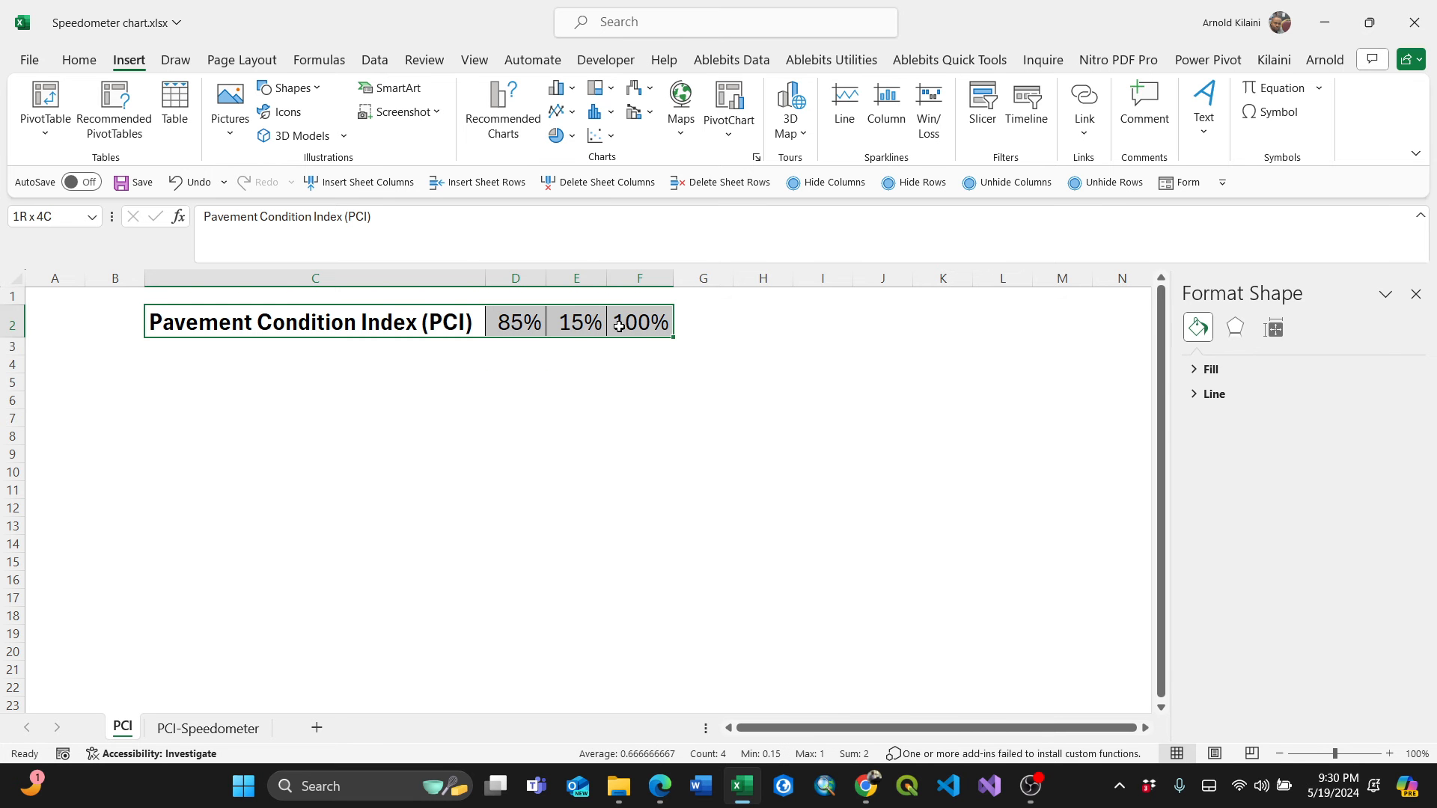
left_click(574, 136)
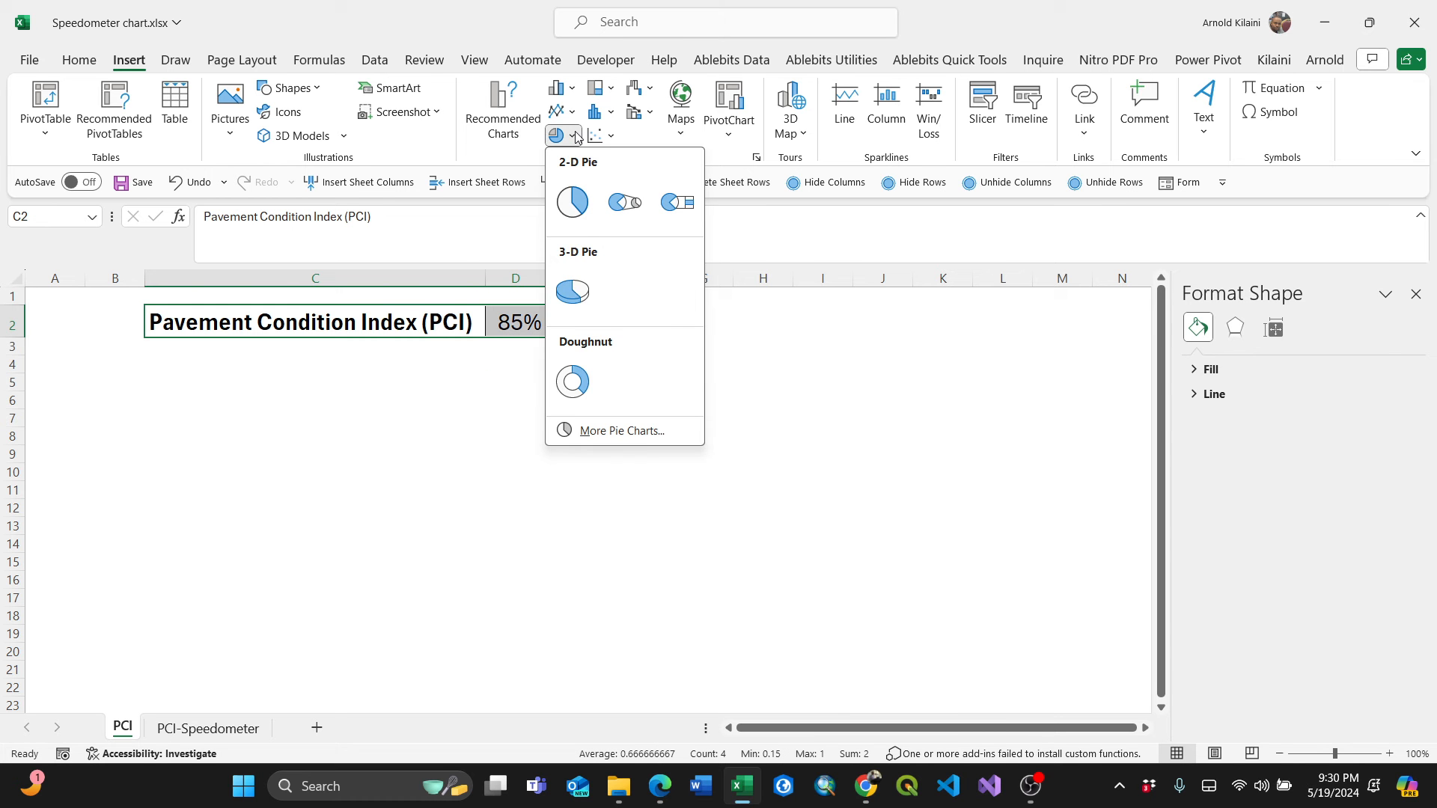
left_click(571, 378)
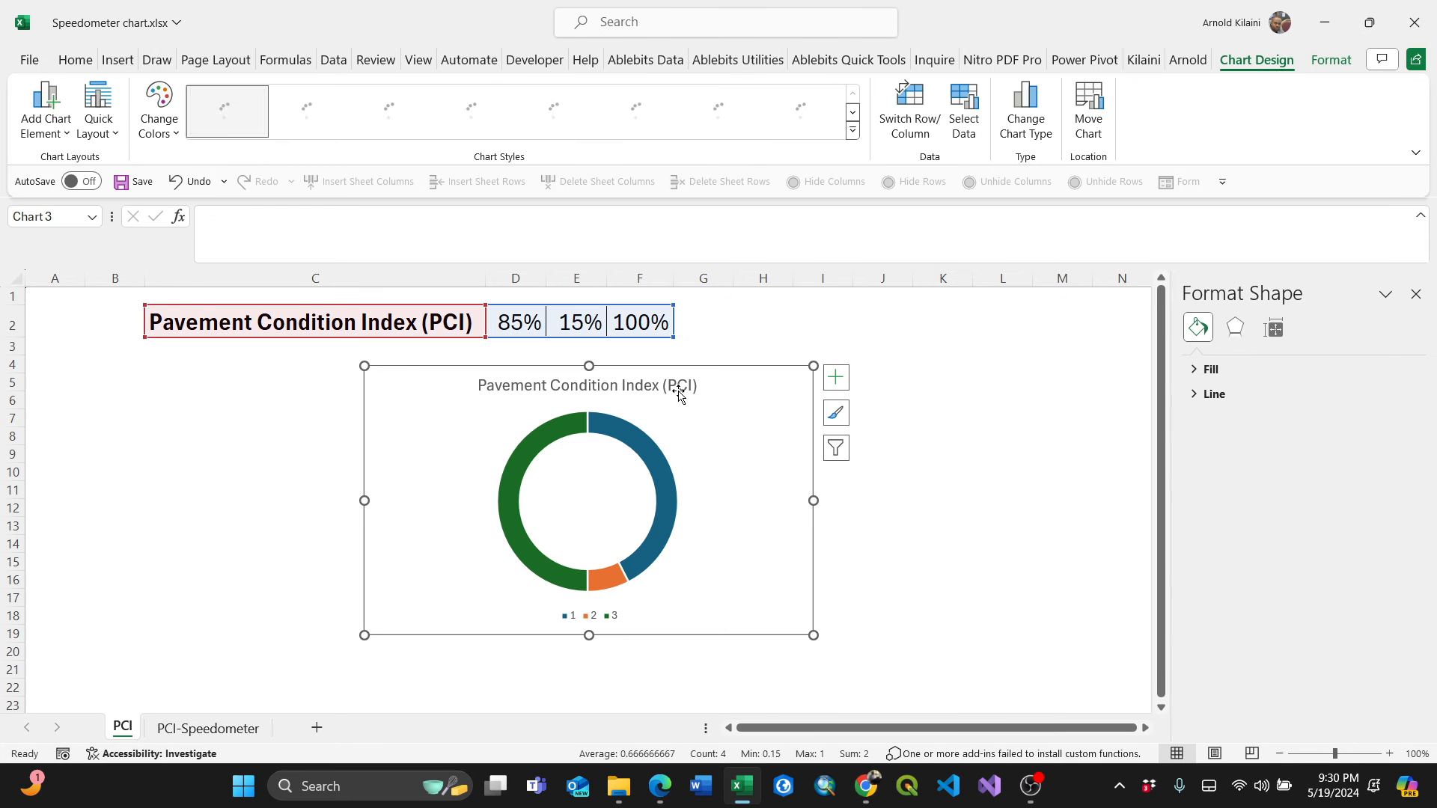
Make the chart title bold and delete the chart legend.
left_click(645, 405)
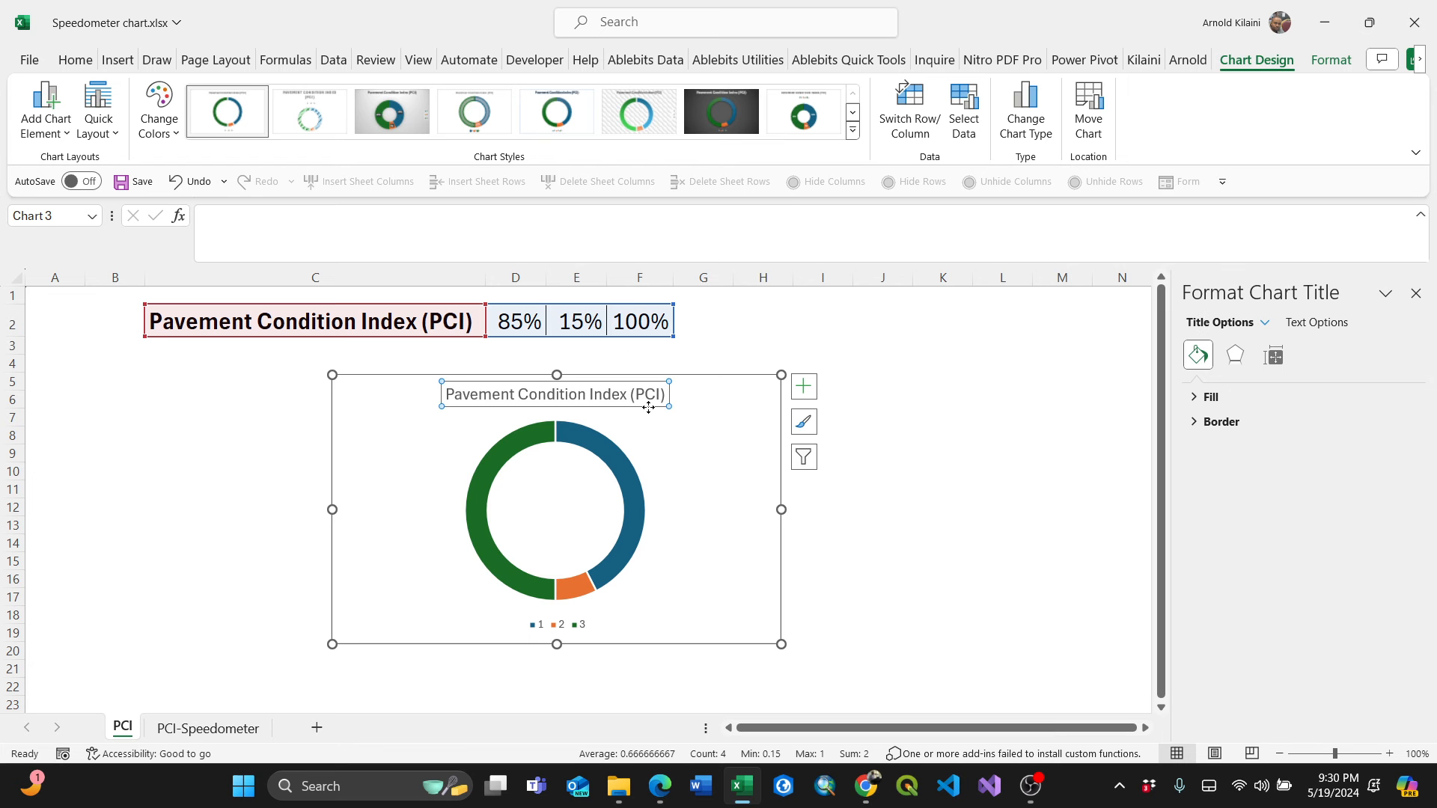
key("ctrl+b")
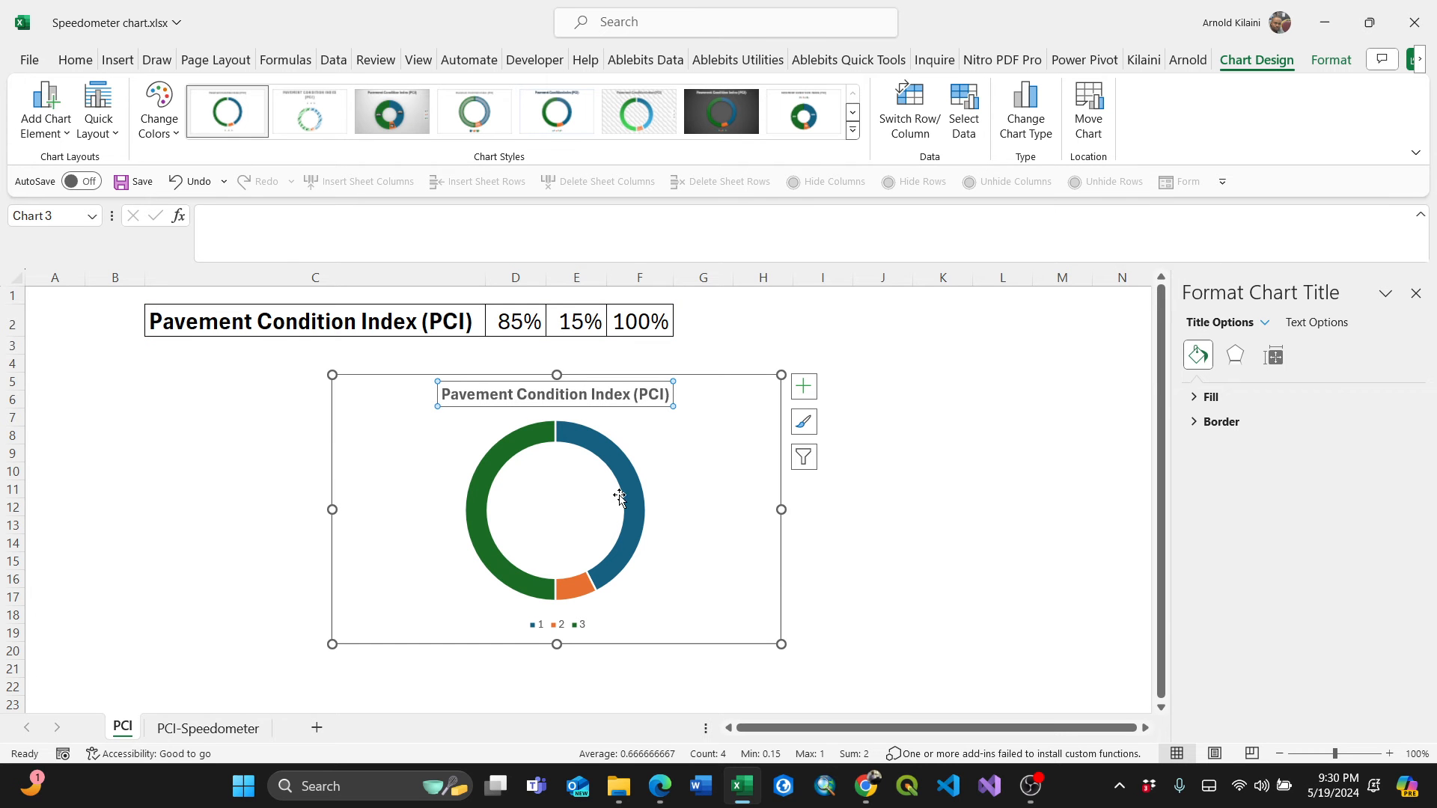
left_click(581, 622)
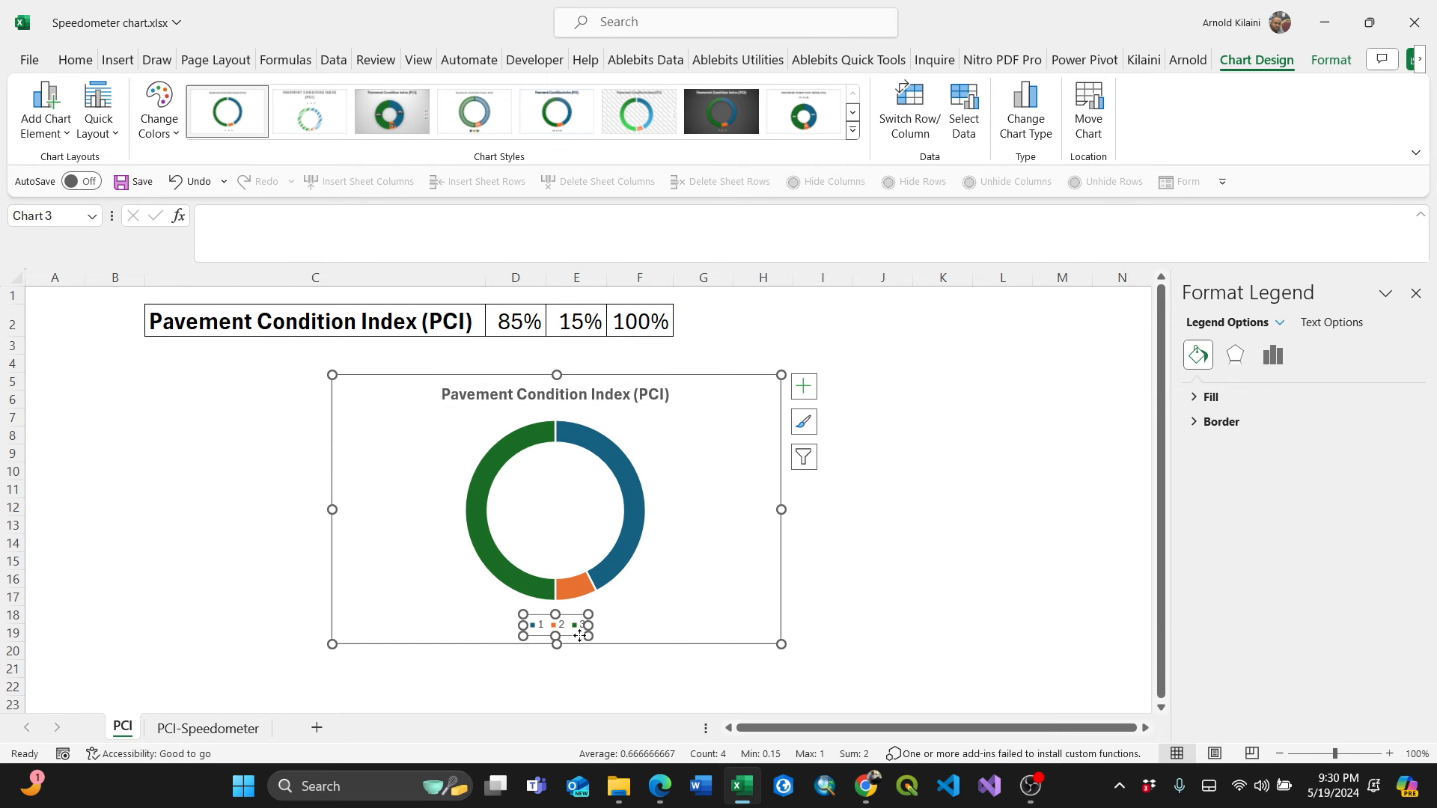
key("Delete")
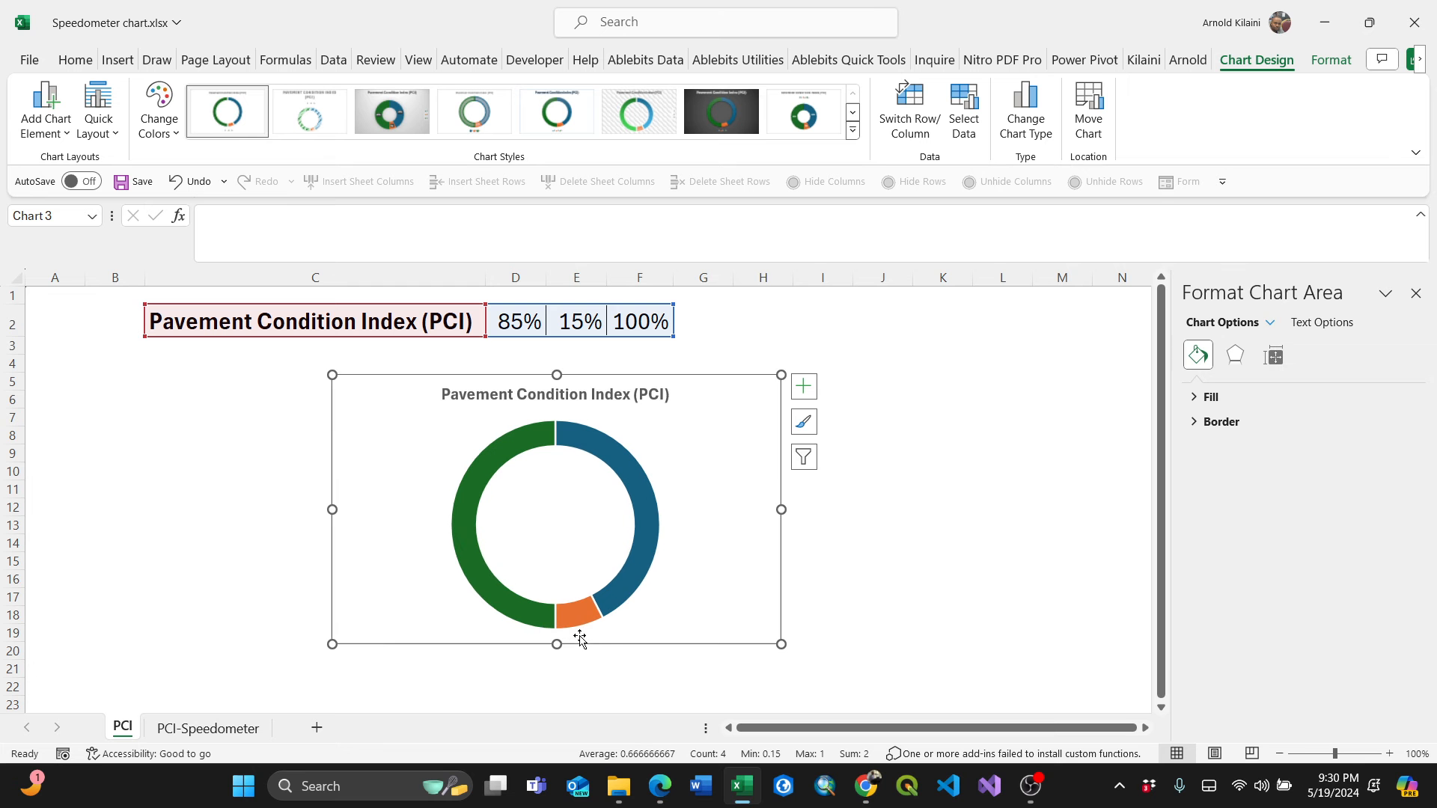
Open the formatting of the doughnut series and set the angle of first slice to 270°.
left_click(636, 537)
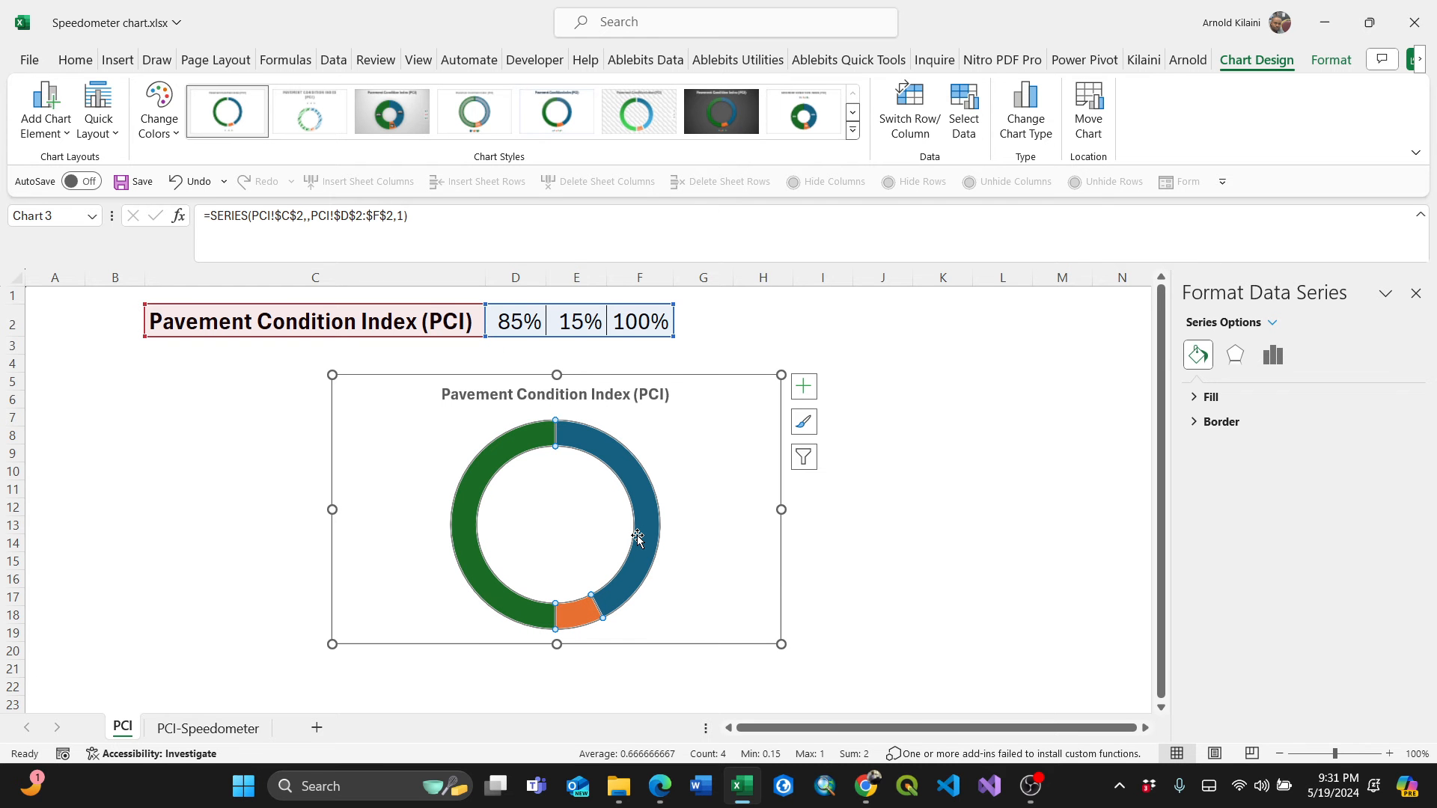
right_click(637, 537)
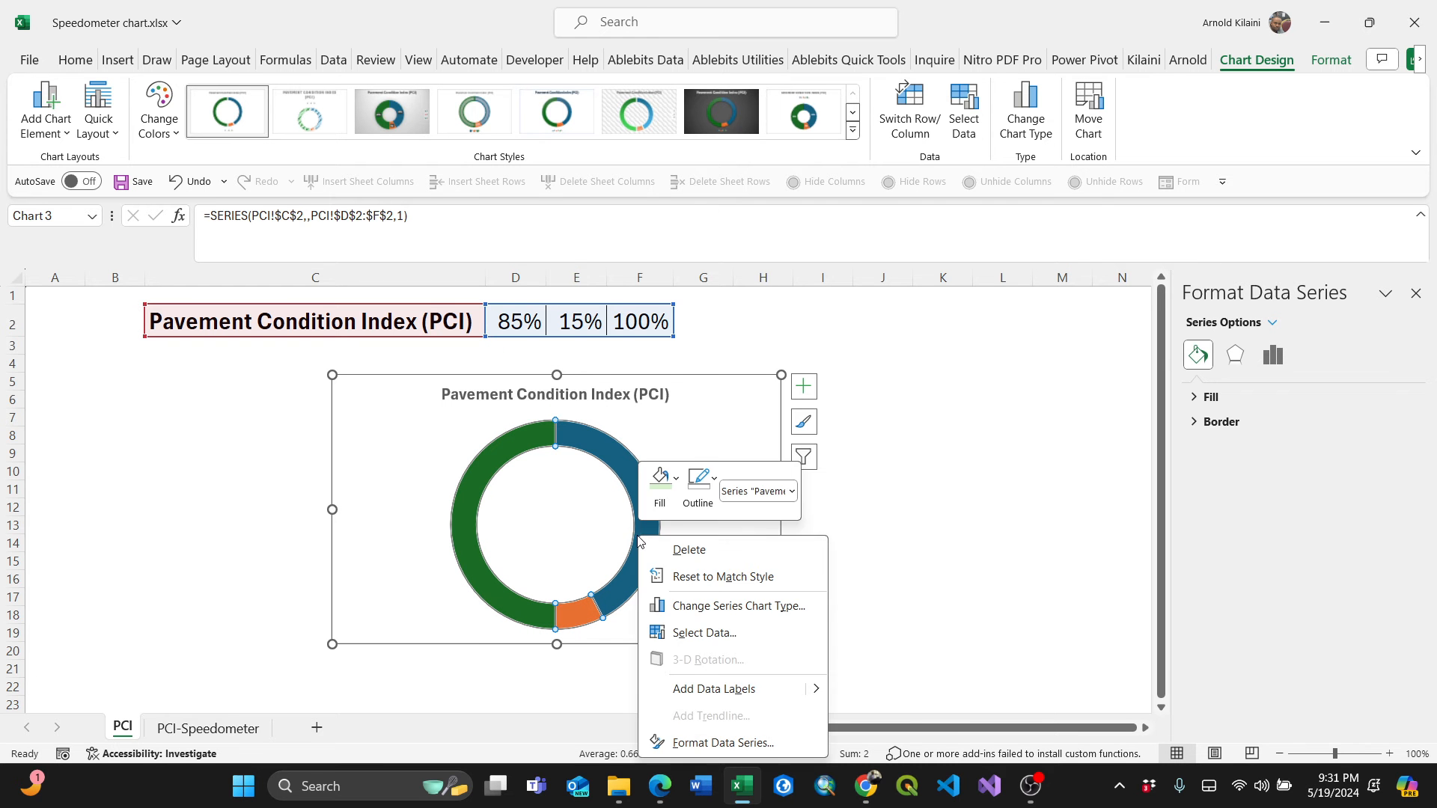
left_click(710, 743)
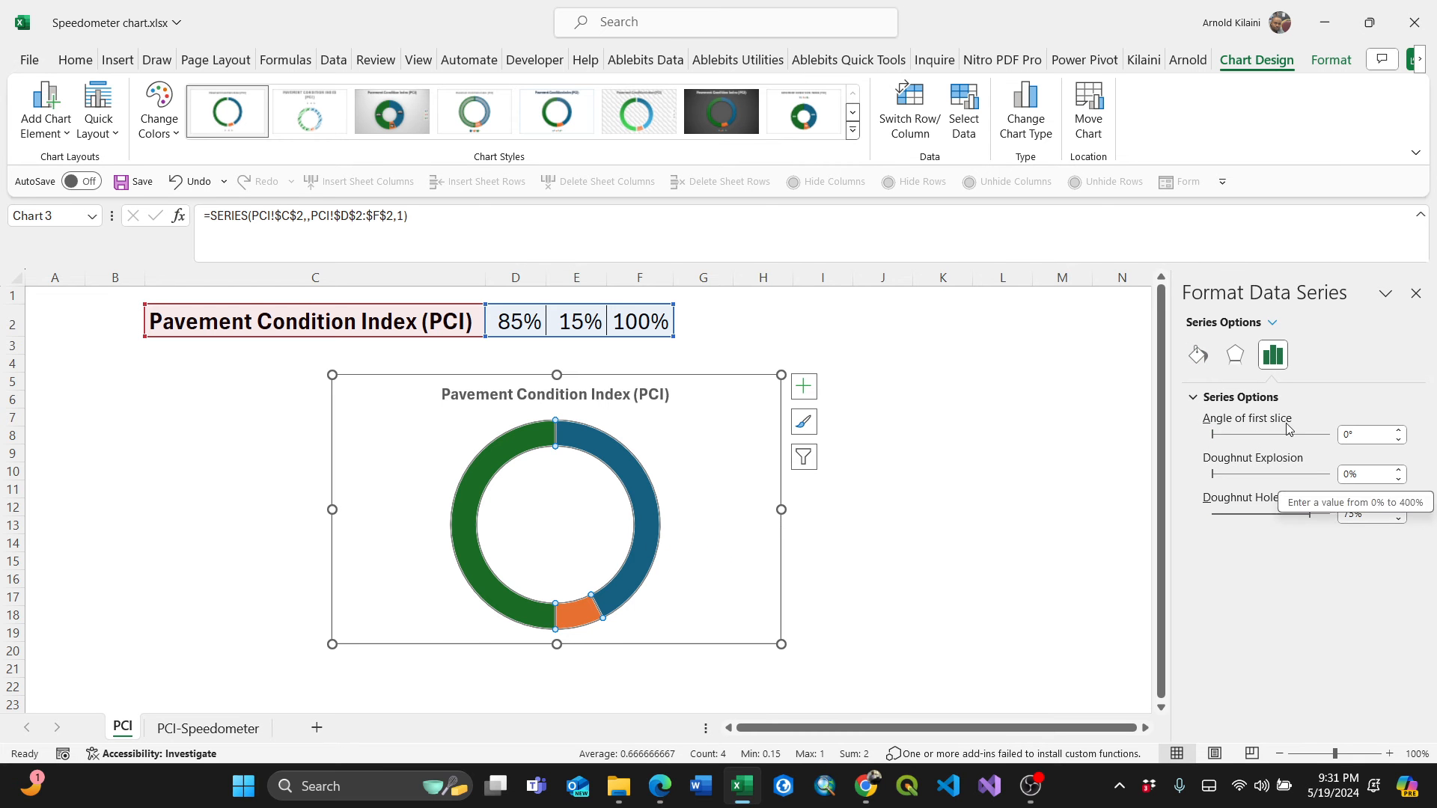
left_click(1345, 434)
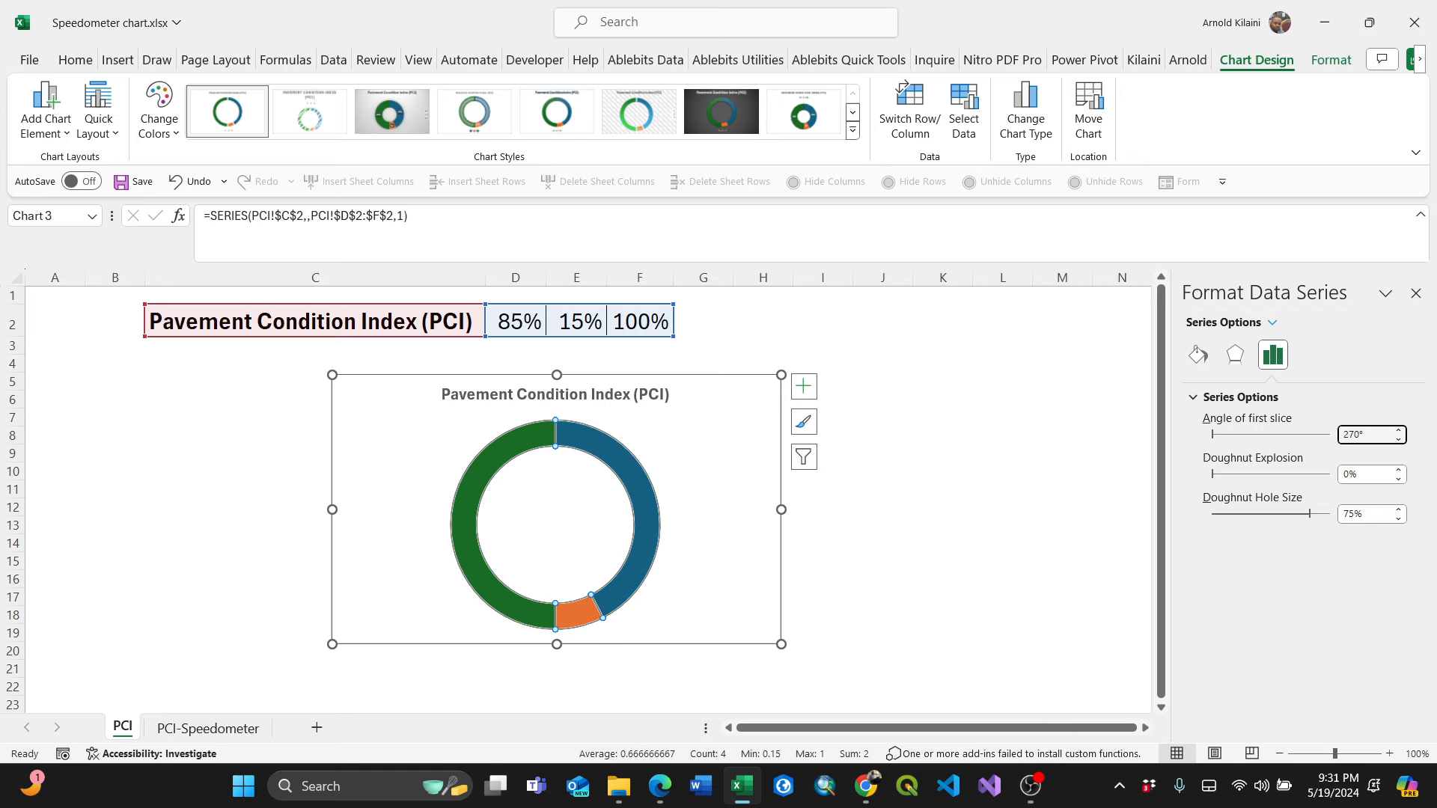
Set the doughnut hole size to 45%.
left_click(1349, 514)
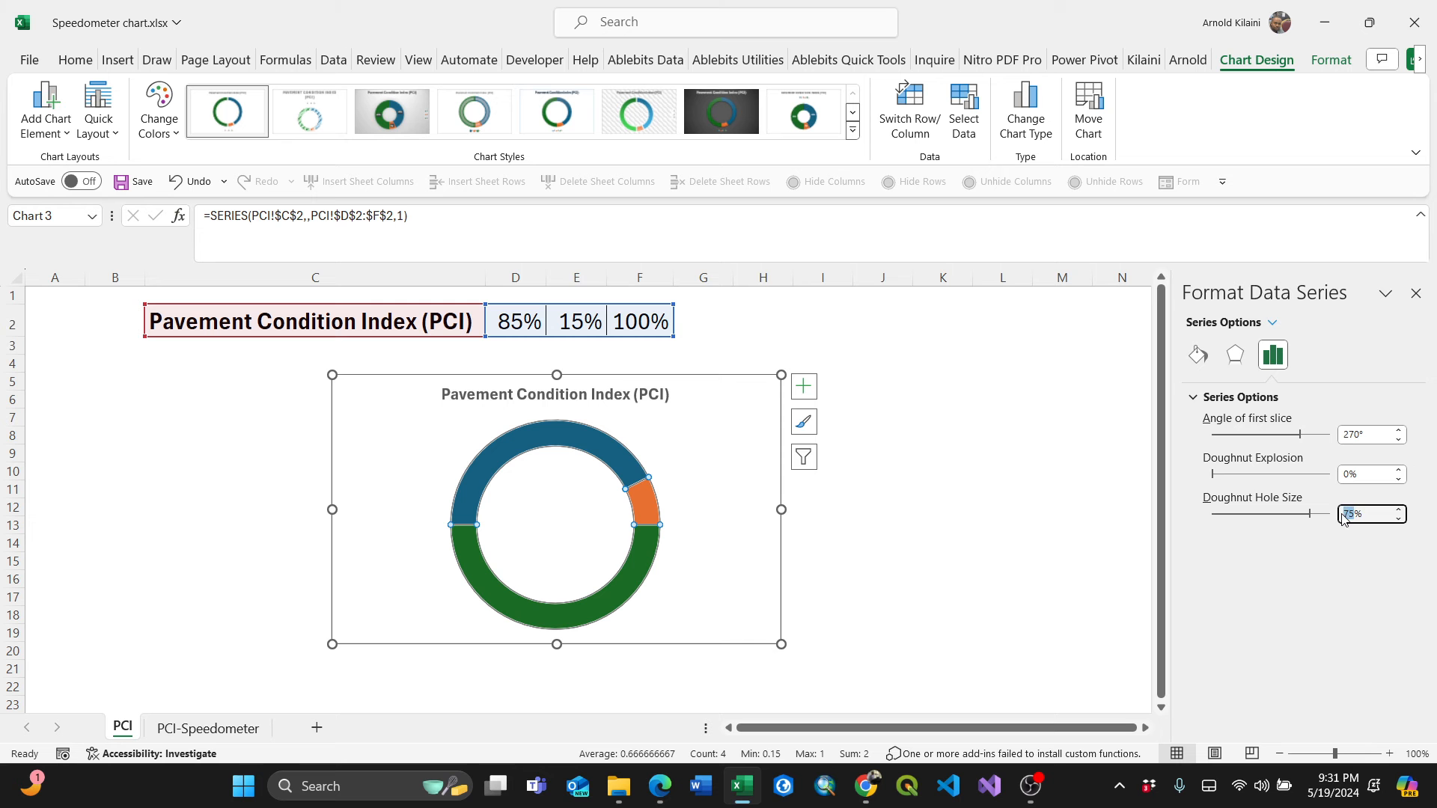
type("4")
left_click(1358, 474)
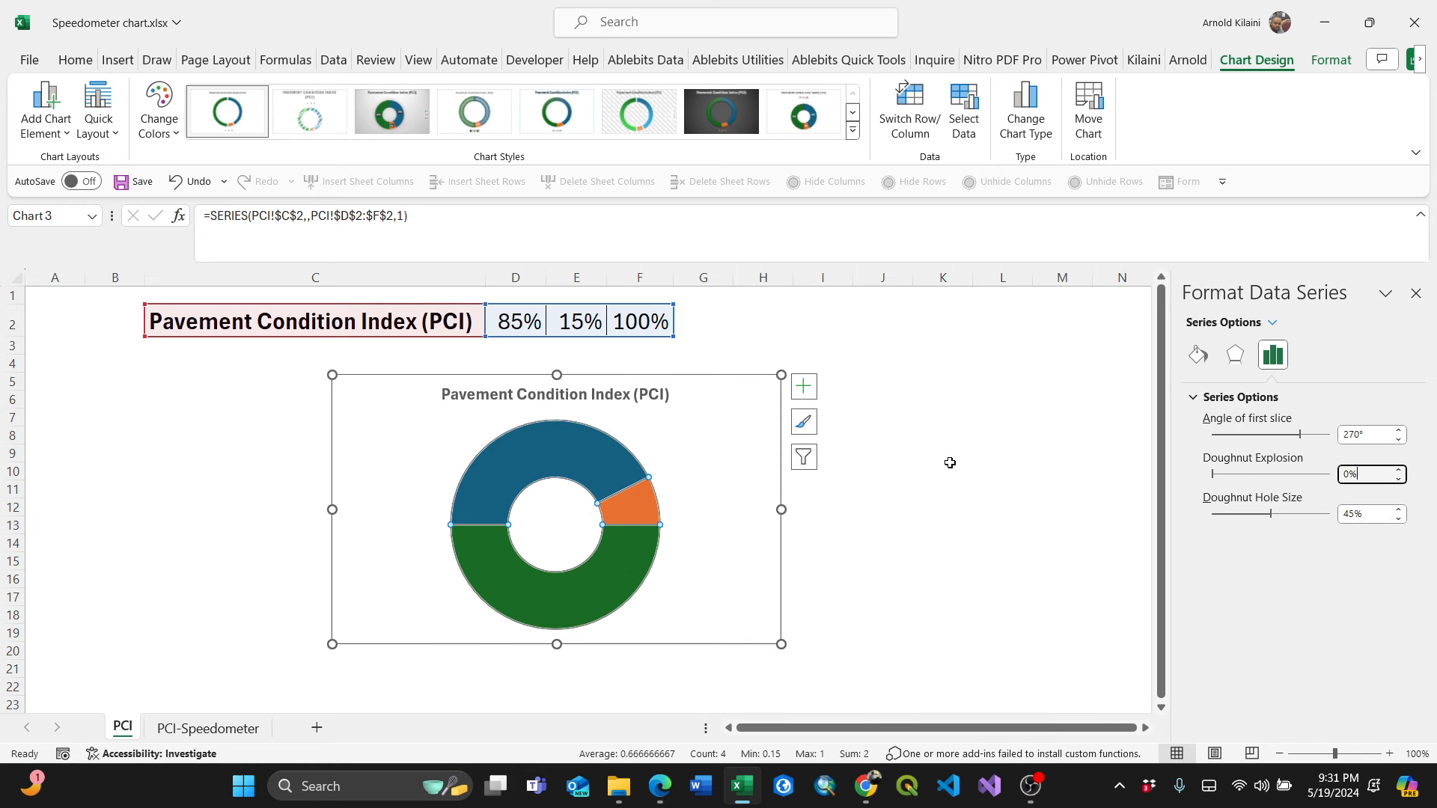
Hide the lower half of the doughnut by giving the 100% point no fill and no outline.
left_click(696, 537)
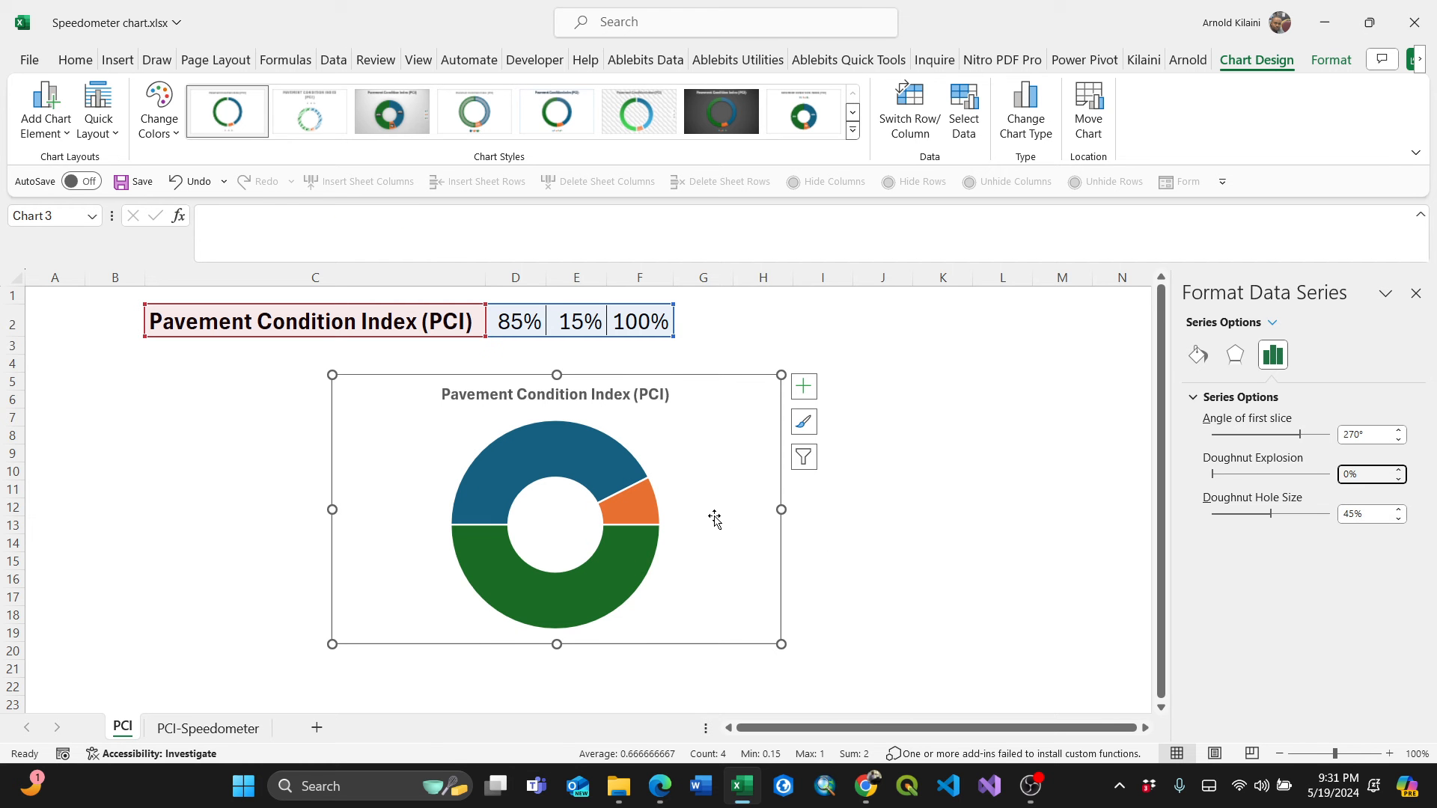
left_click(623, 565)
left_click(622, 563)
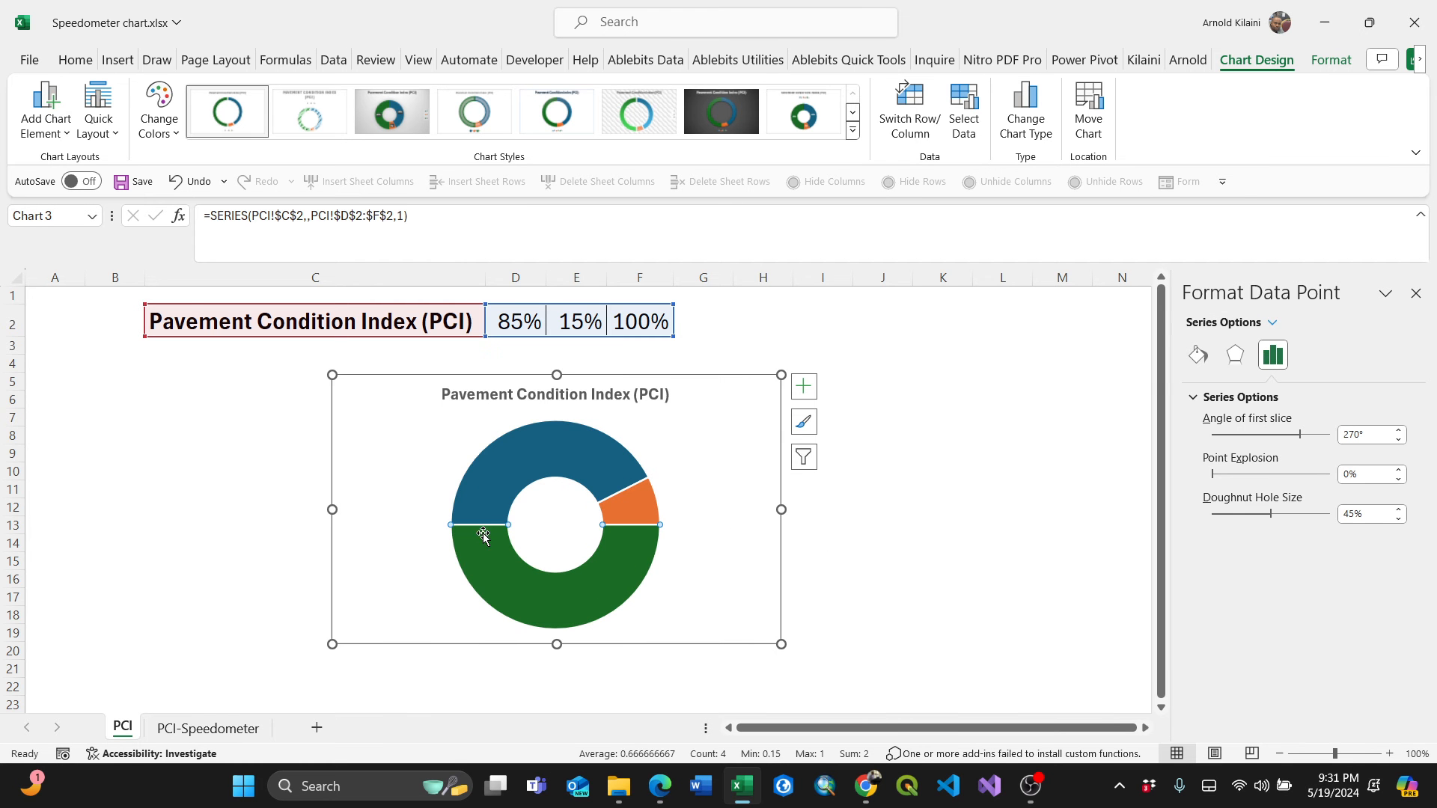
right_click(626, 556)
left_click(649, 588)
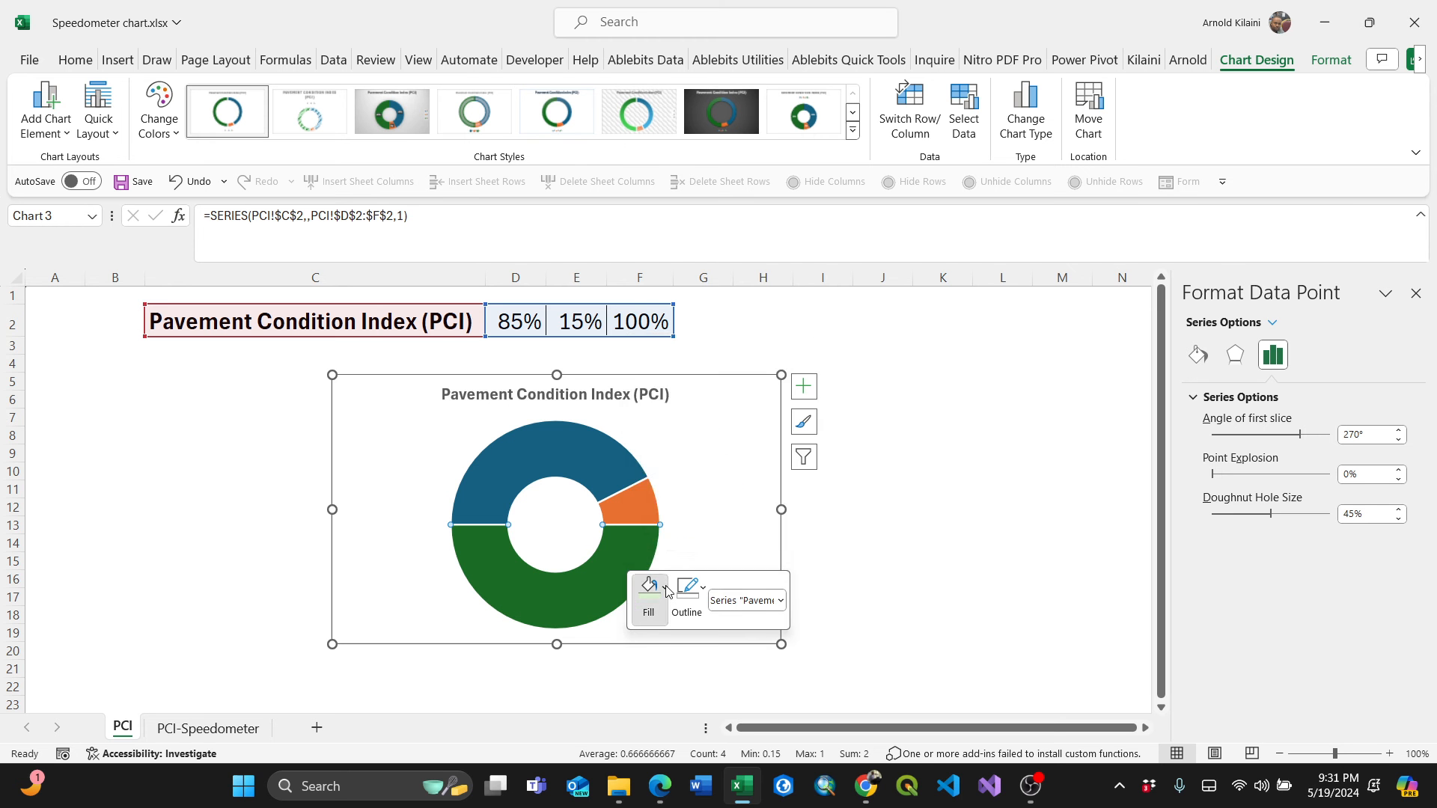
left_click(681, 450)
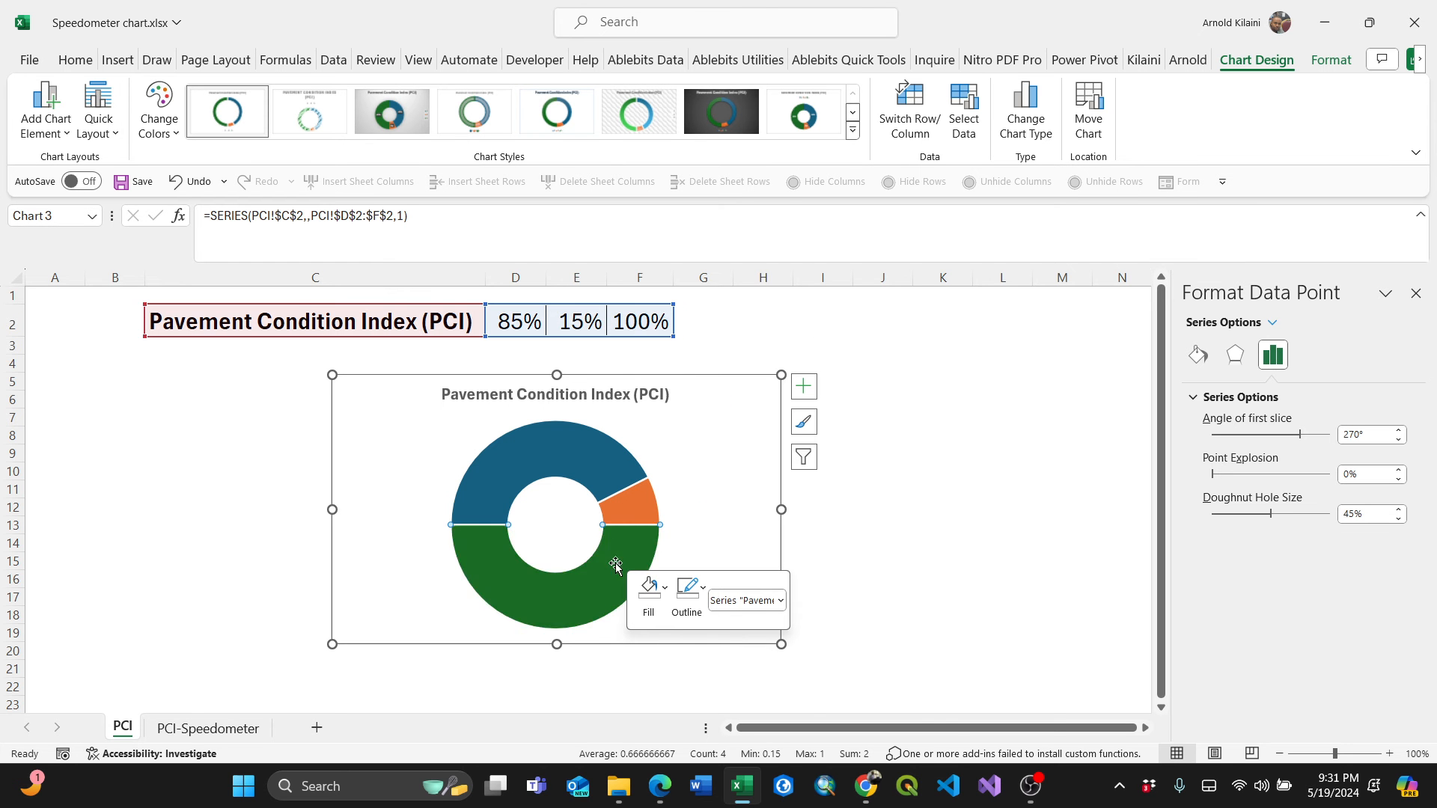
left_click(658, 593)
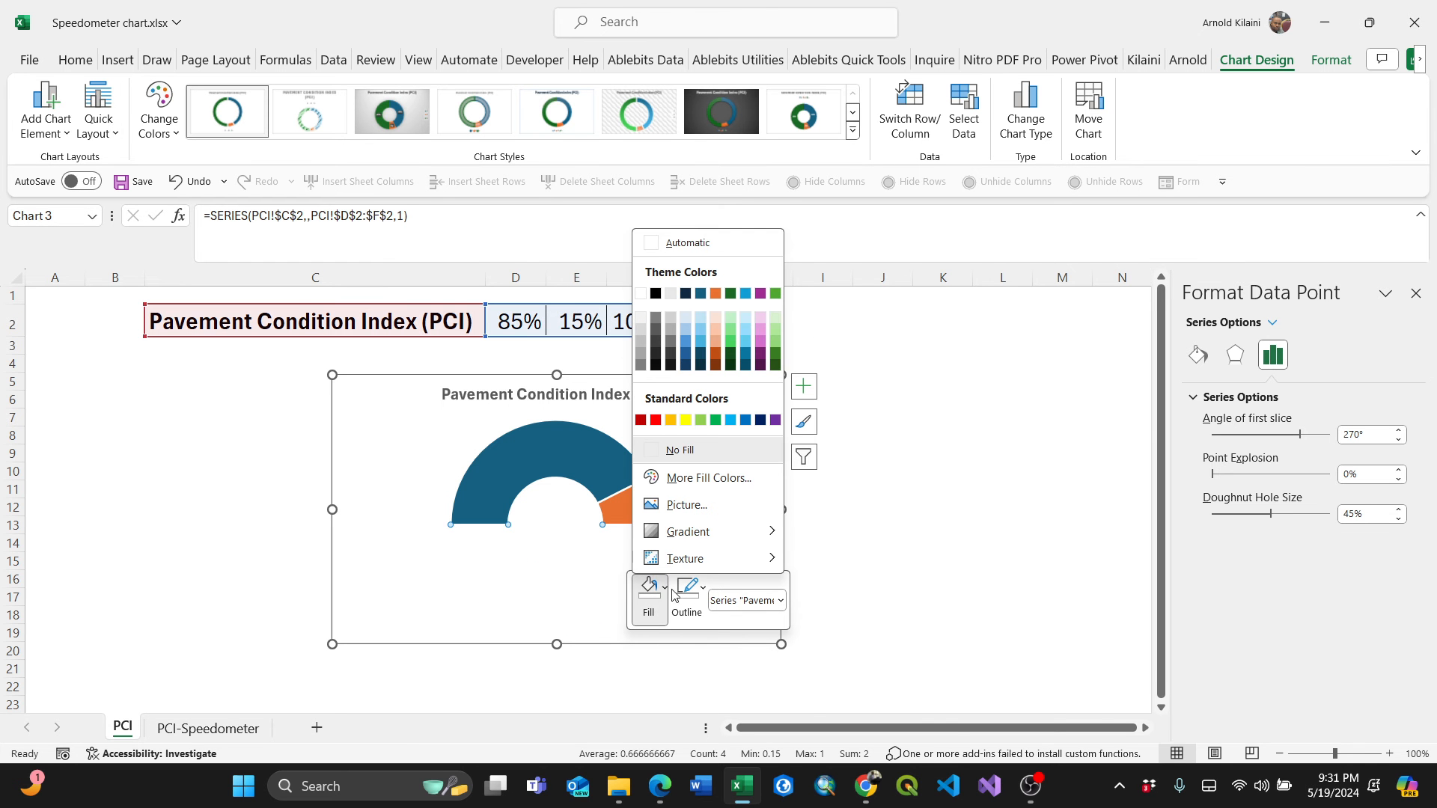
left_click(703, 588)
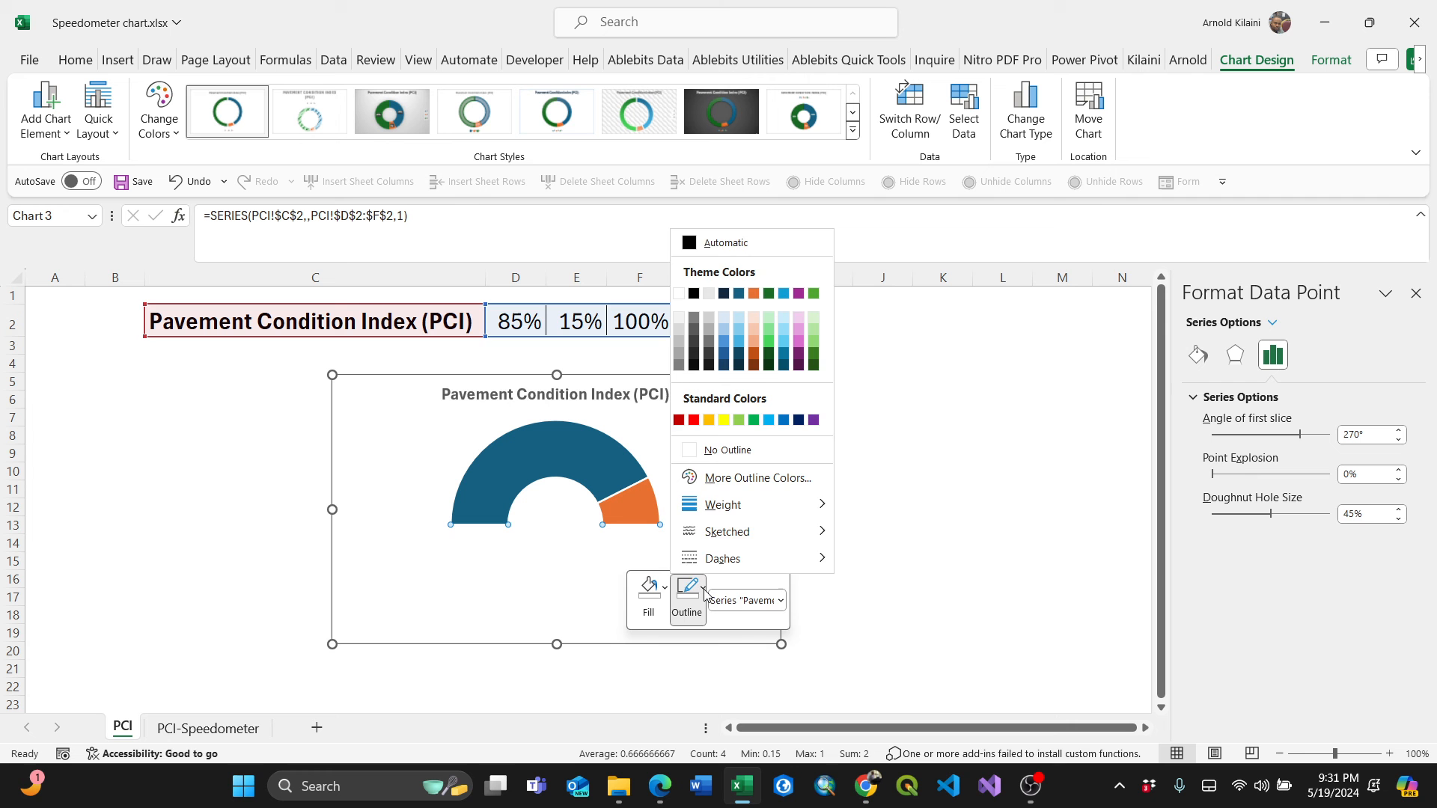
left_click(708, 452)
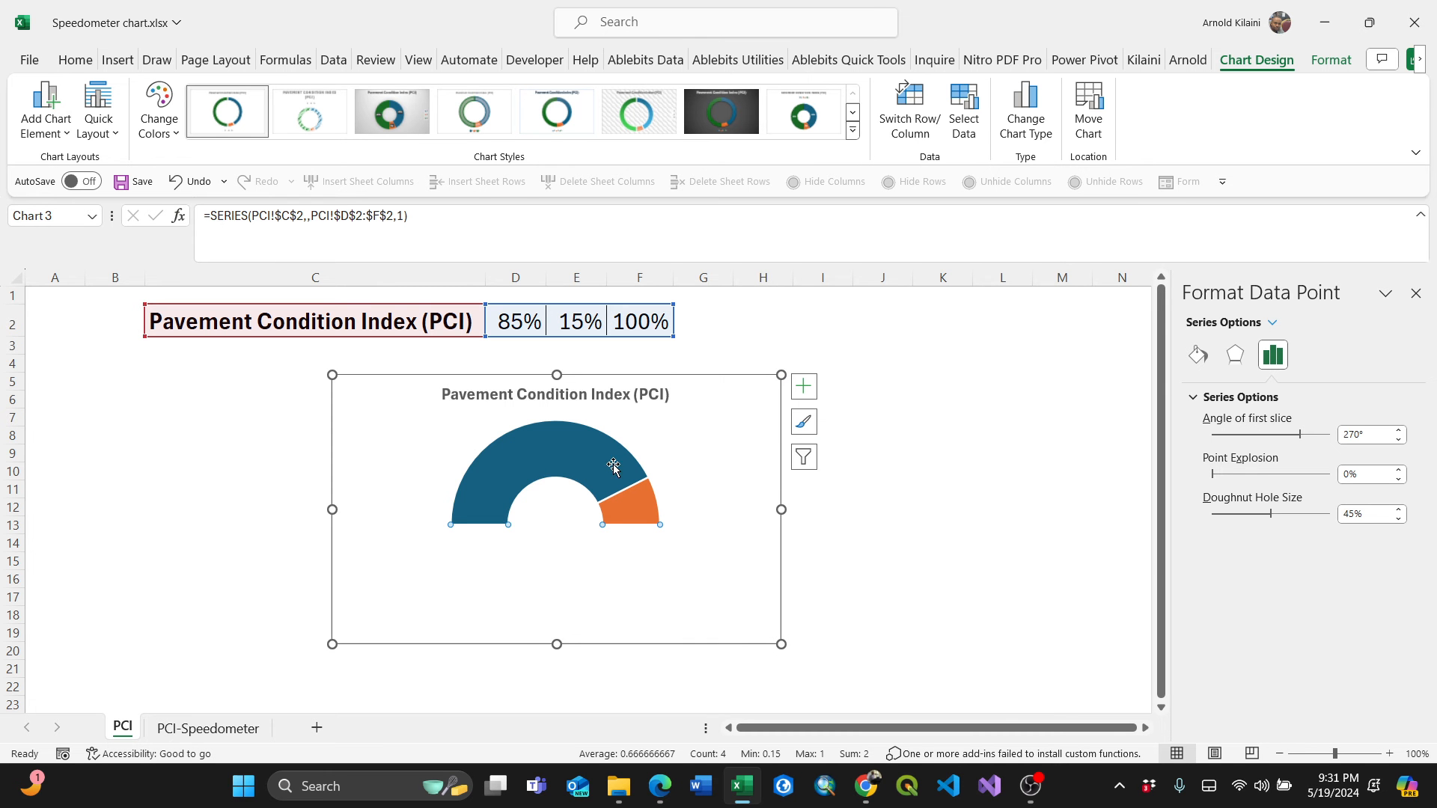
Fill the PCI value slice of the doughnut with Orange, Accent 2.
left_click(559, 454)
right_click(558, 452)
left_click(508, 464)
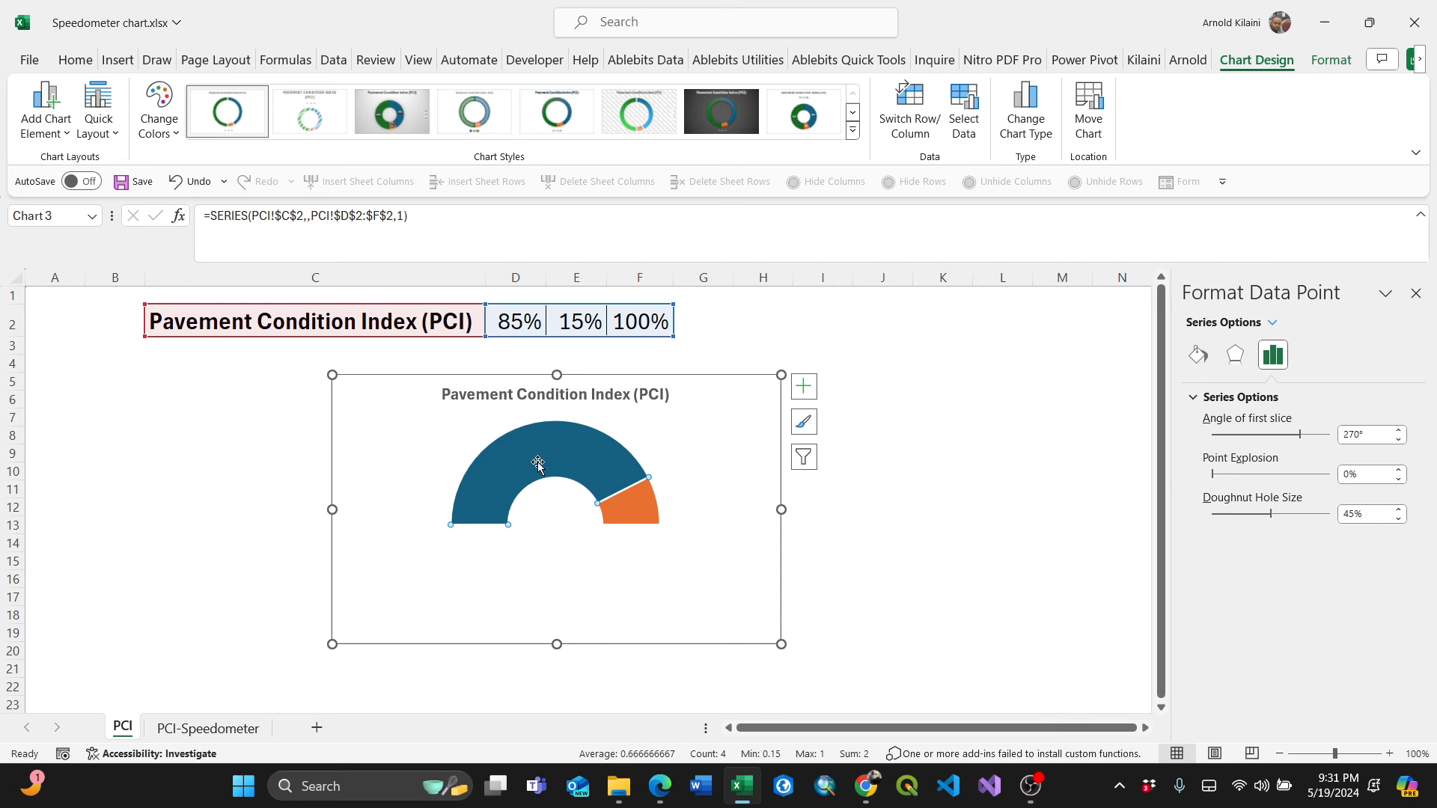
right_click(538, 463)
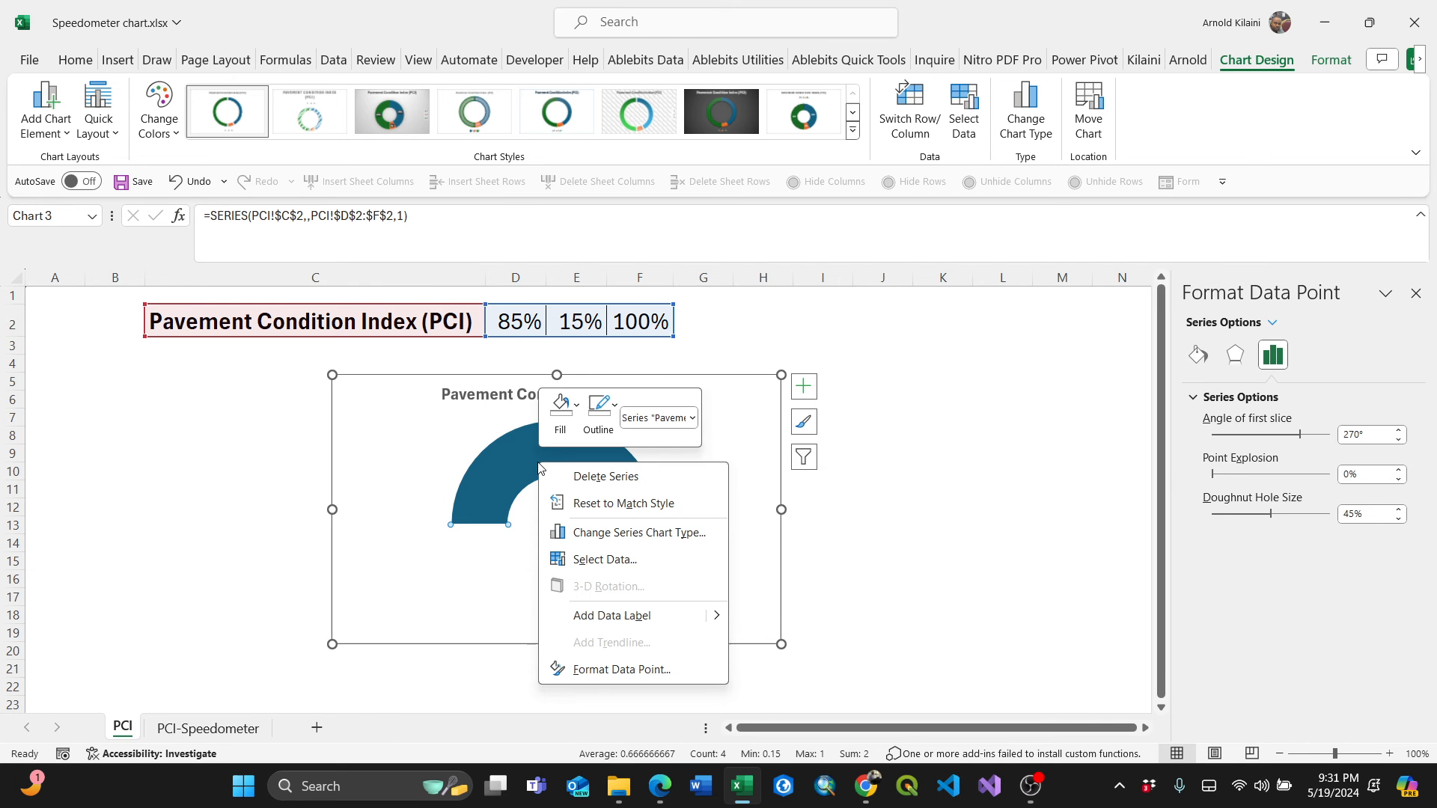
left_click(560, 410)
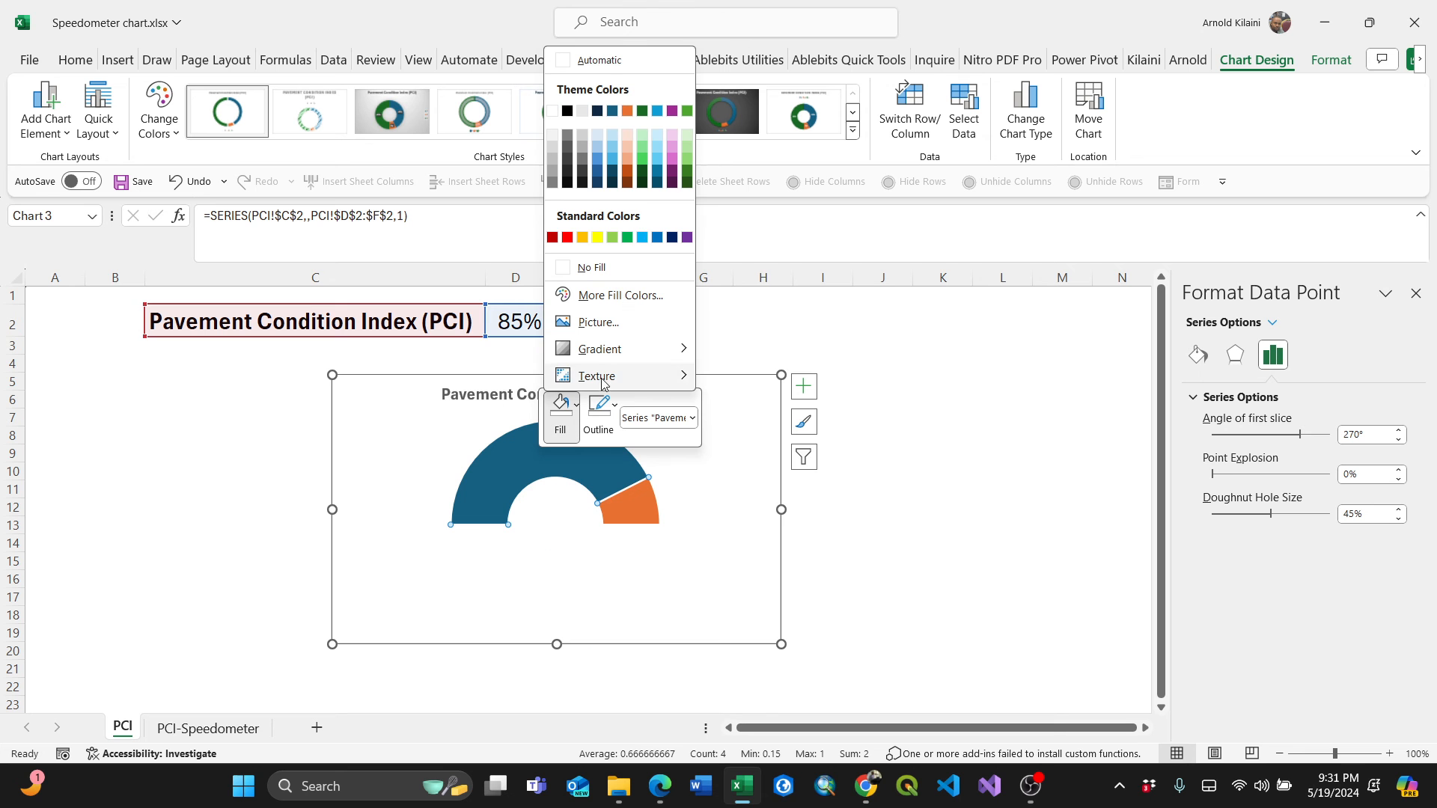
left_click(627, 112)
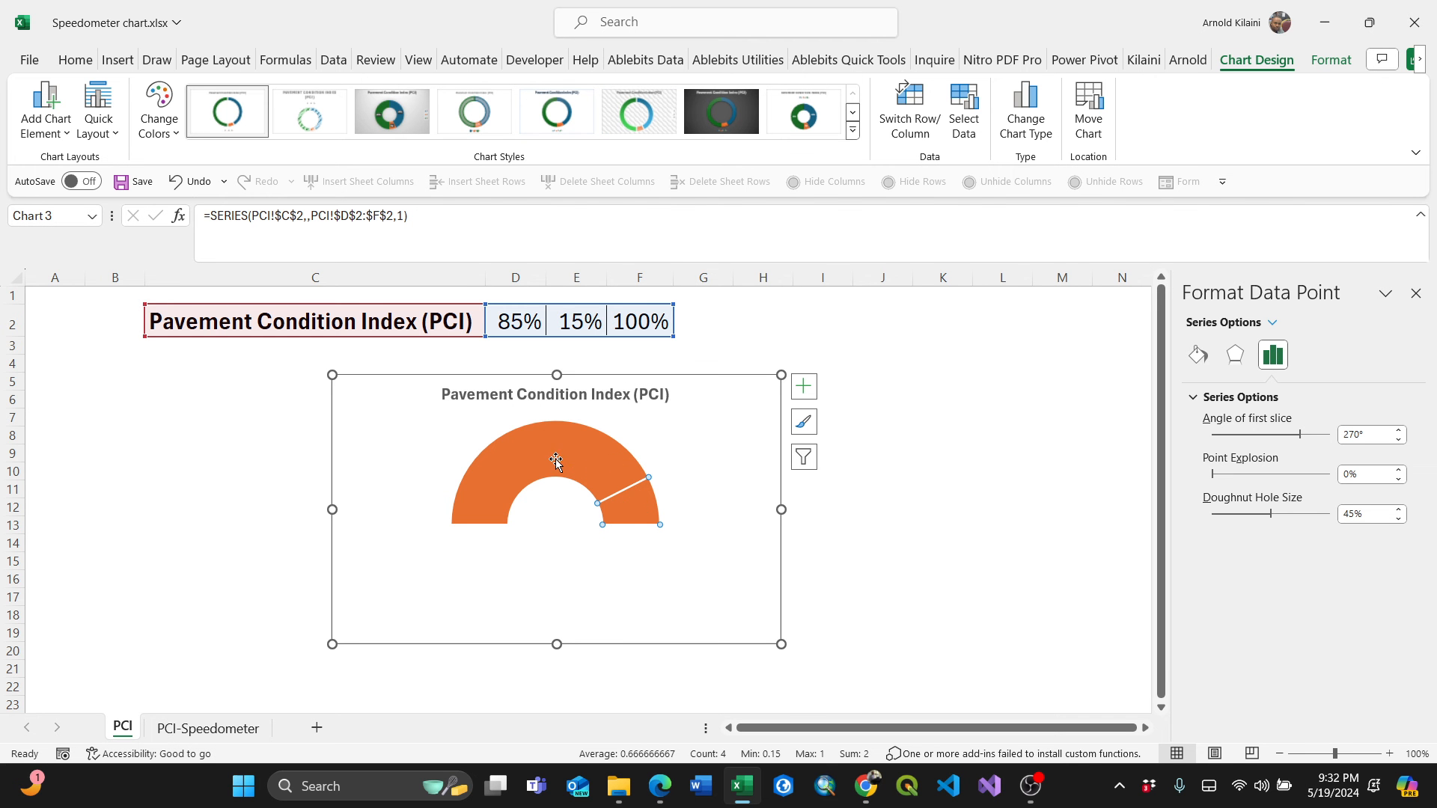
Fill the remaining-value slice with a light tint of orange.
right_click(628, 515)
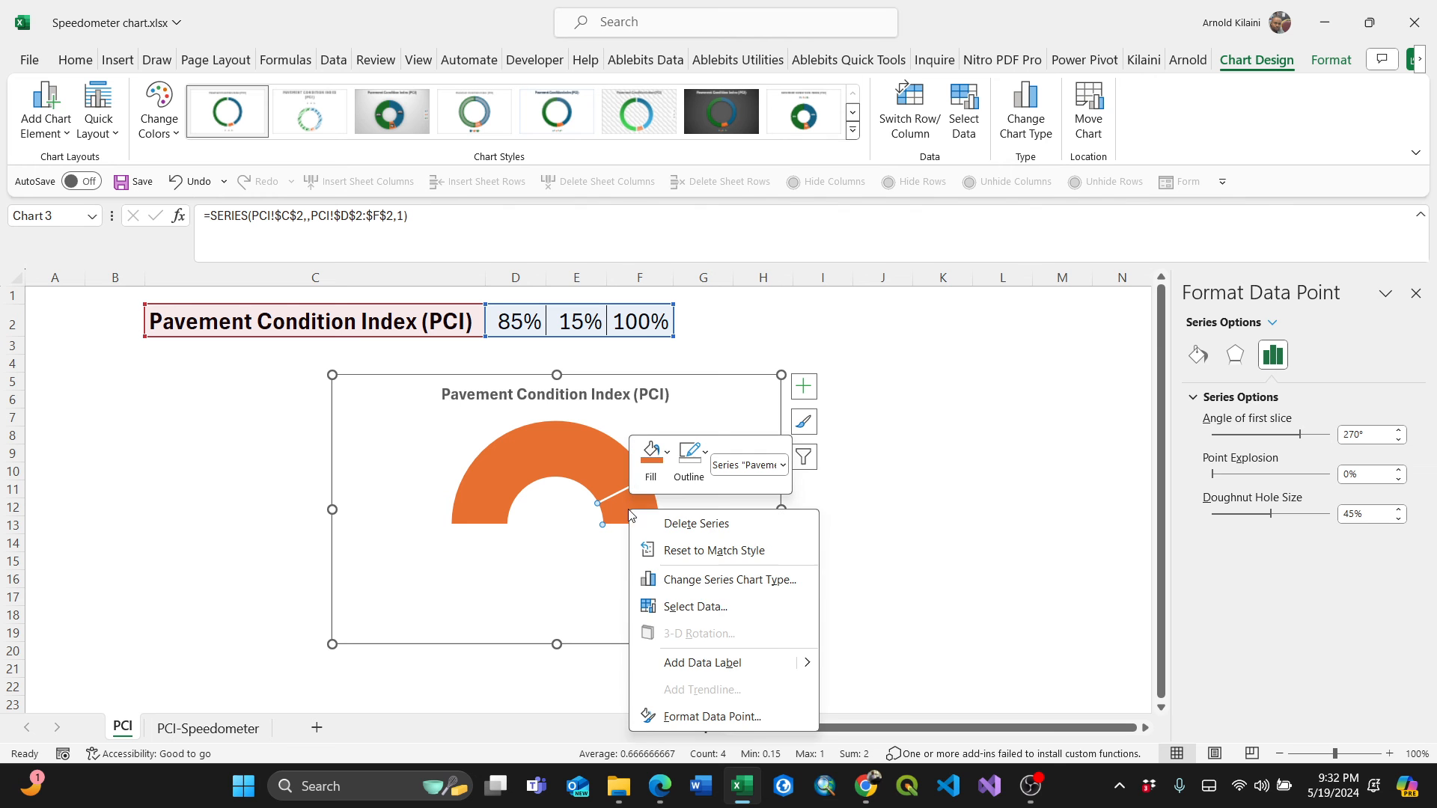
left_click(666, 455)
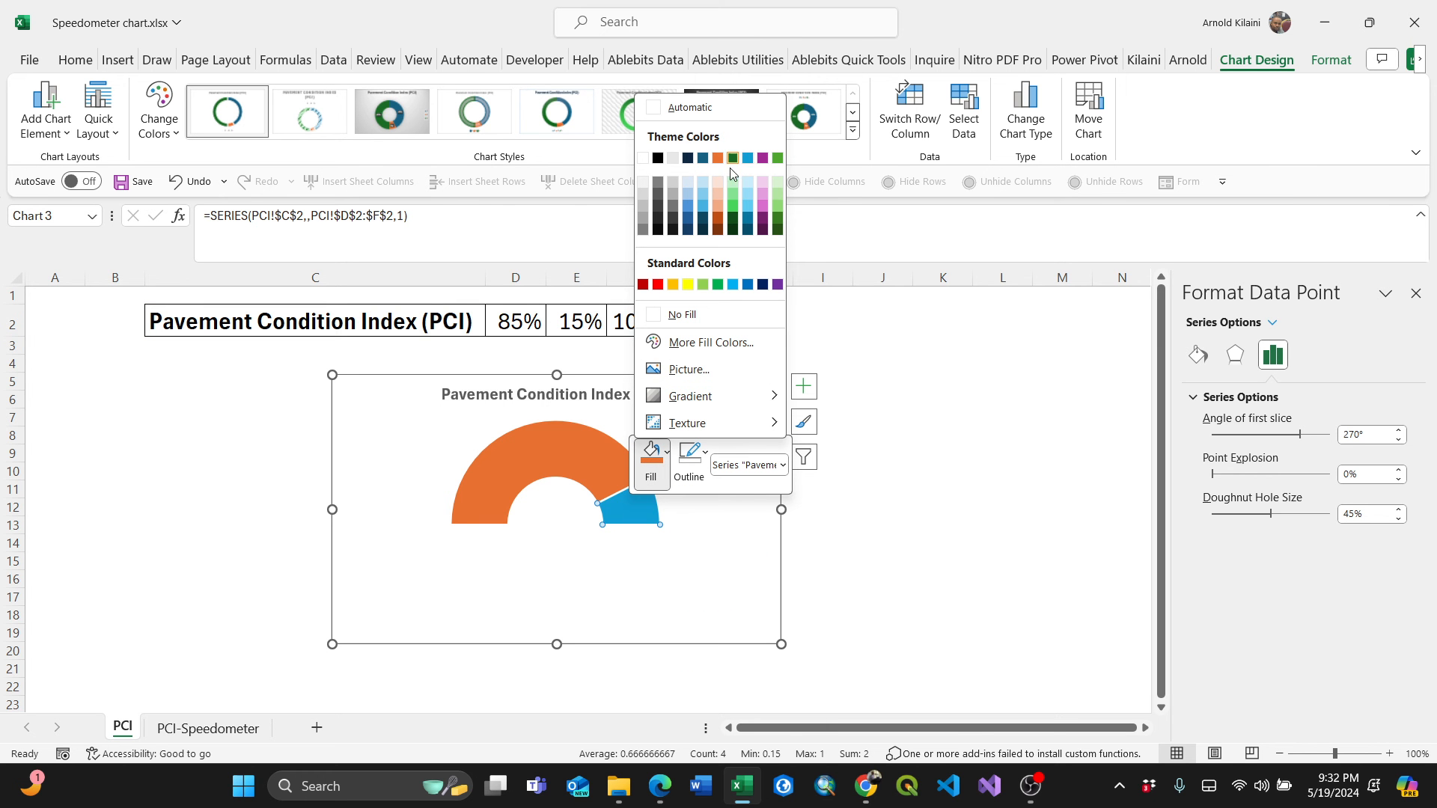
left_click(716, 183)
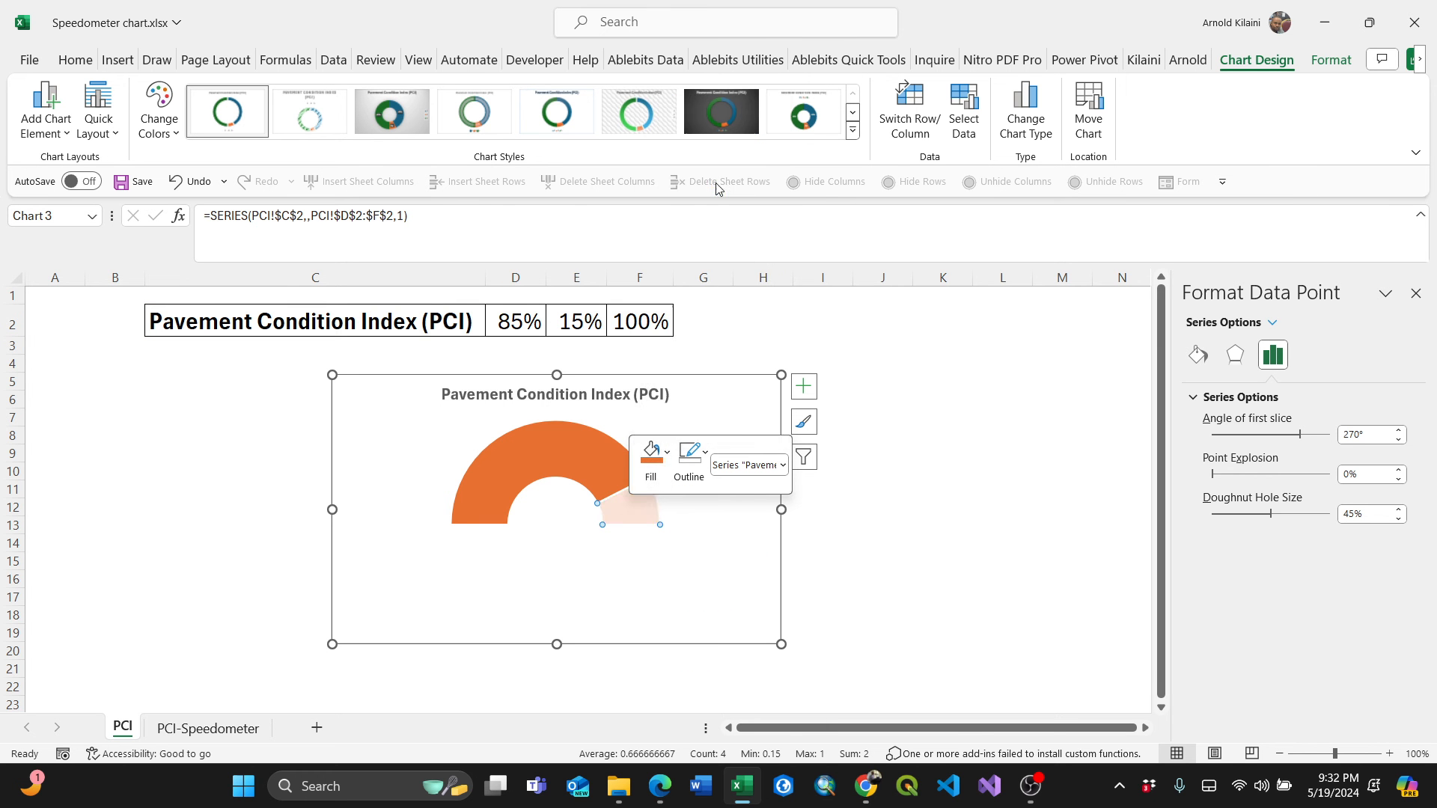
left_click(696, 558)
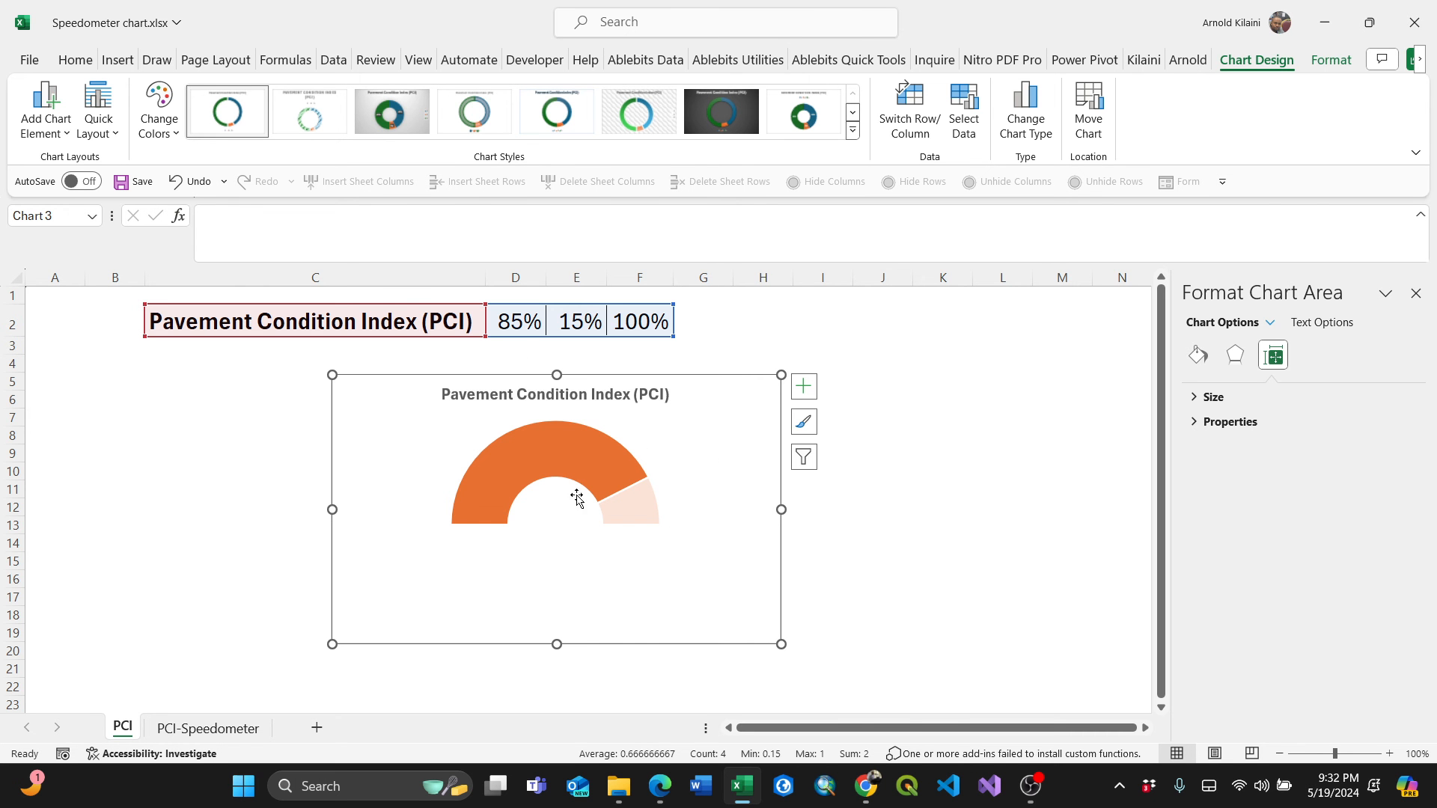
Insert a text box drawn inside the chart area beside the doughnut.
left_click(116, 61)
left_click(1203, 120)
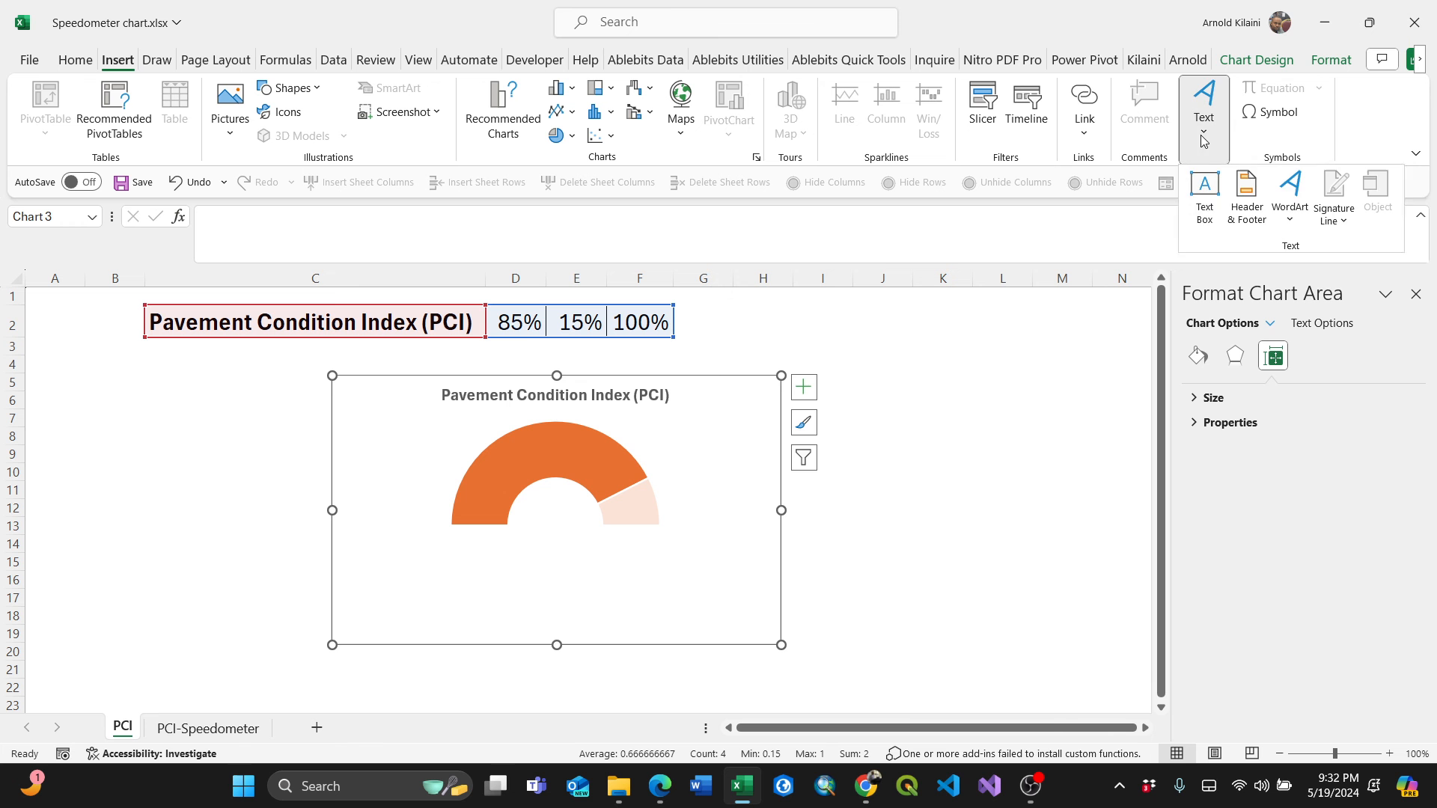
left_click(1204, 202)
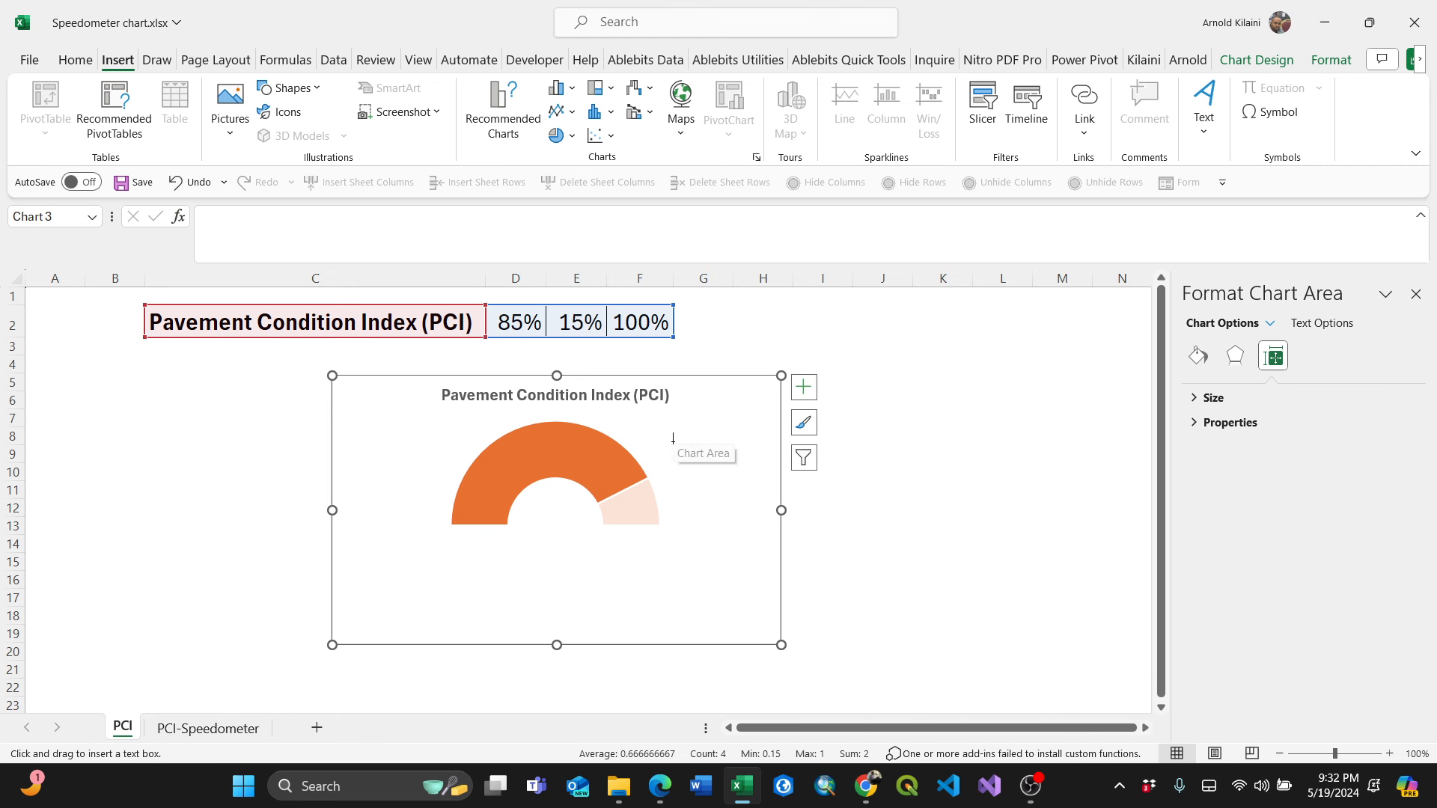
left_click_drag(673, 443, 765, 488)
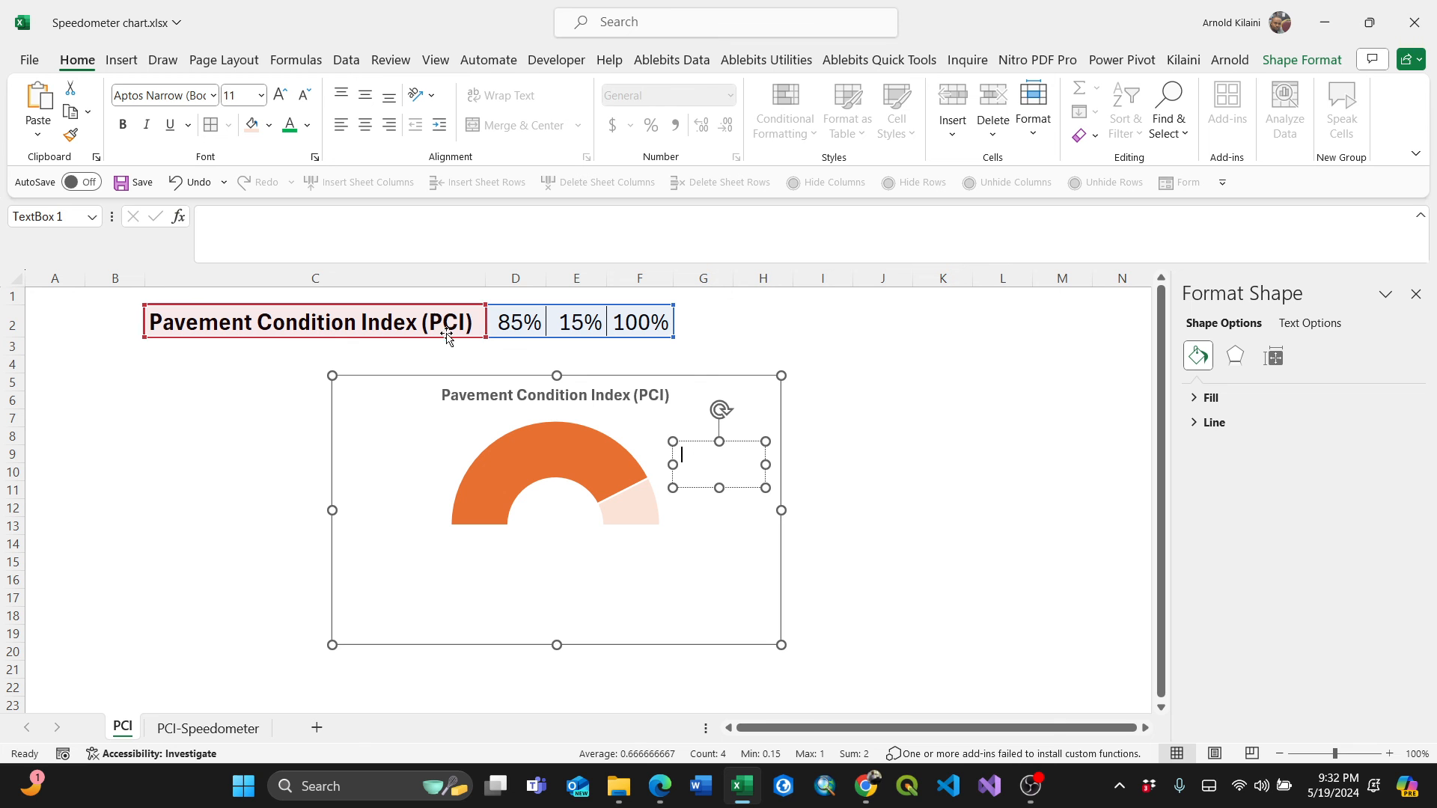
Link the text box to the PCI value with the formula =PCI!$D$2.
left_click(252, 223)
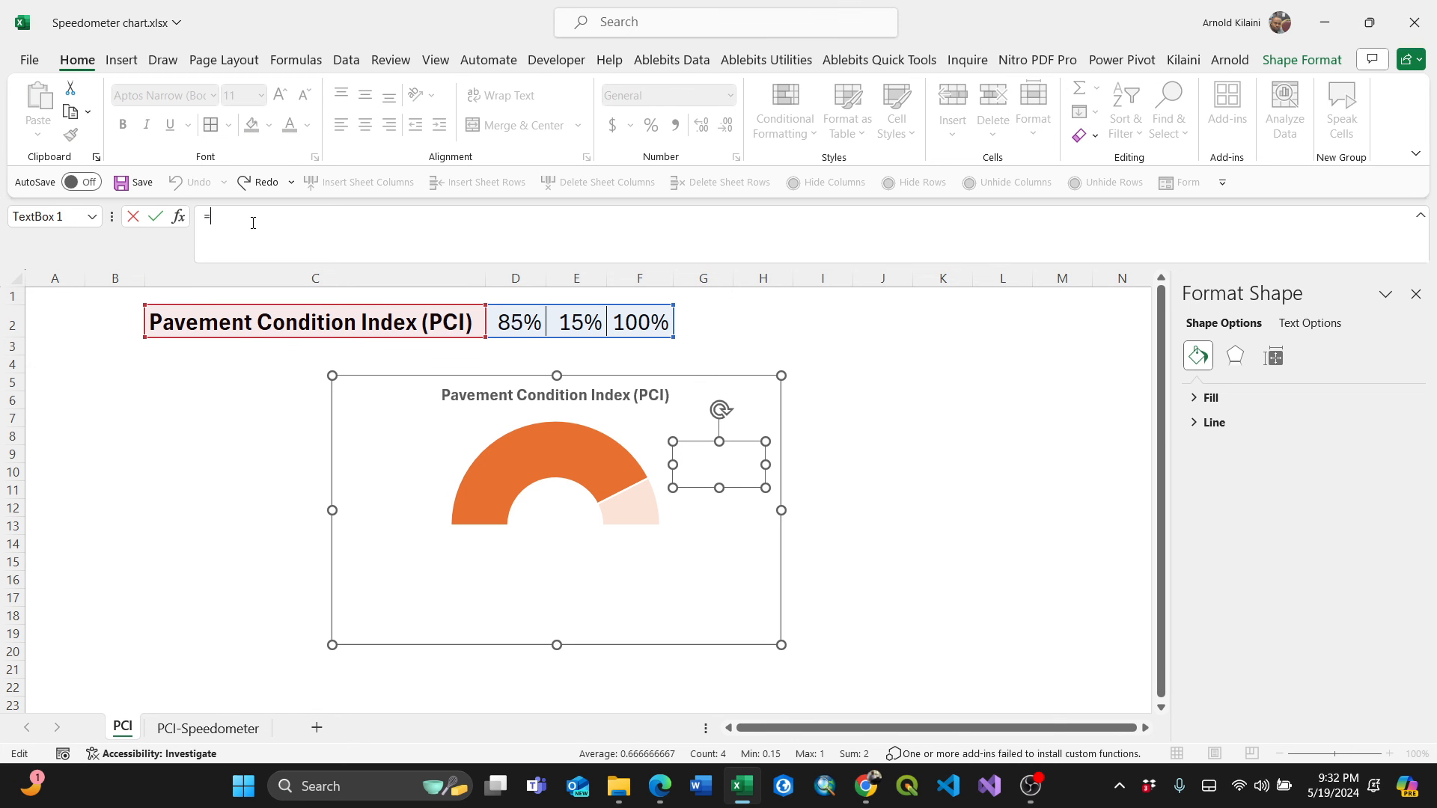
type("=")
left_click(520, 326)
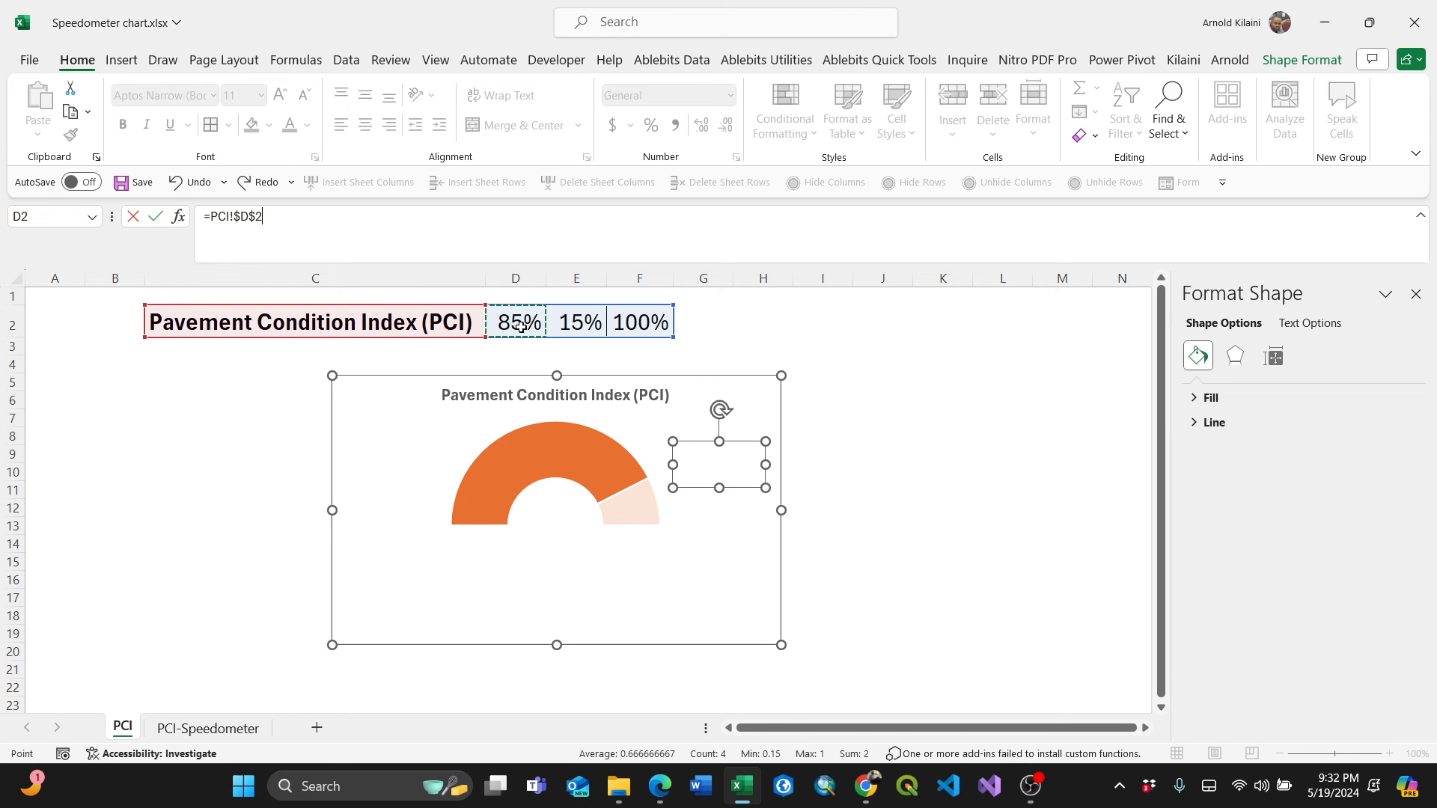
key("Return")
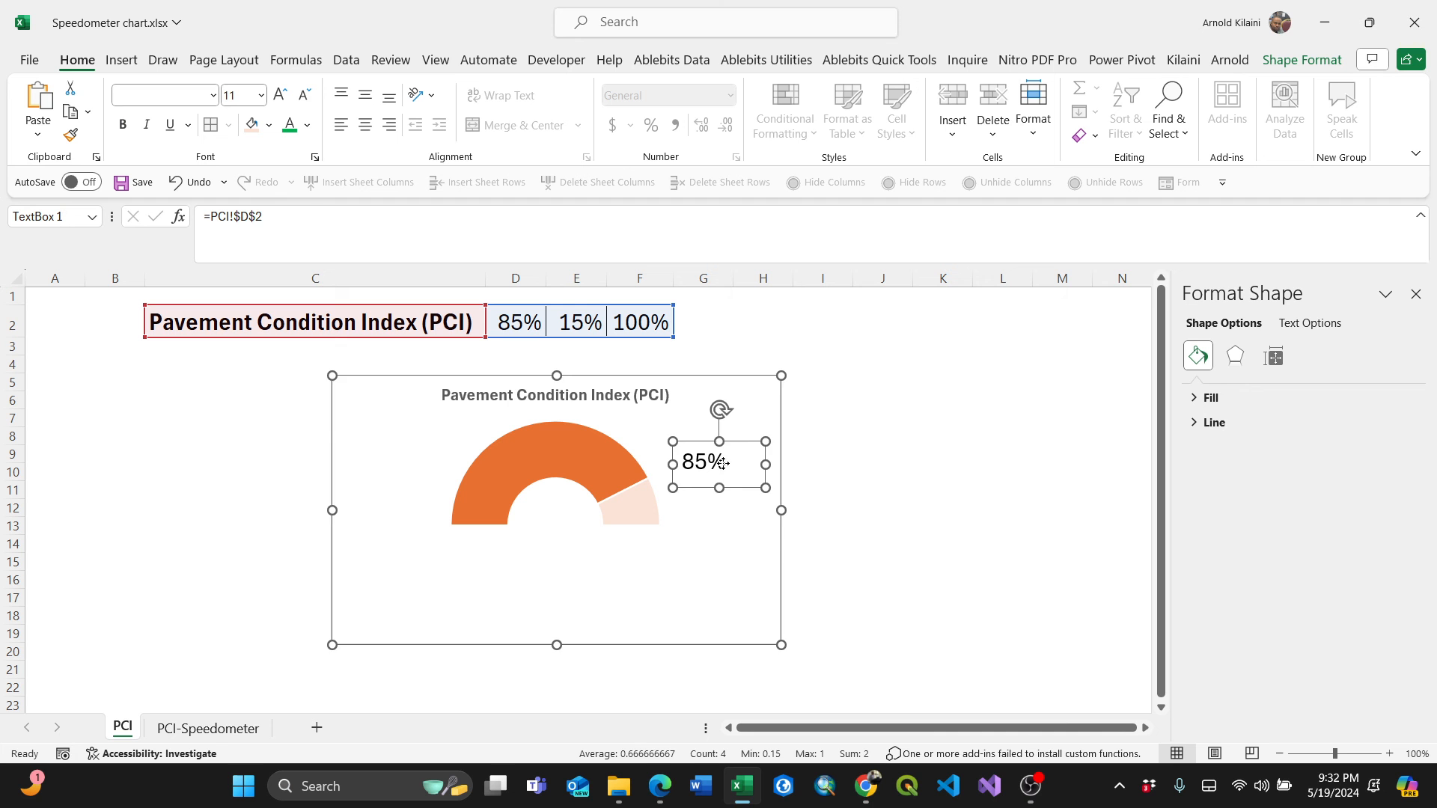
Format the text box value as bold, orange, 24 pt text.
left_click_drag(723, 463, 718, 465)
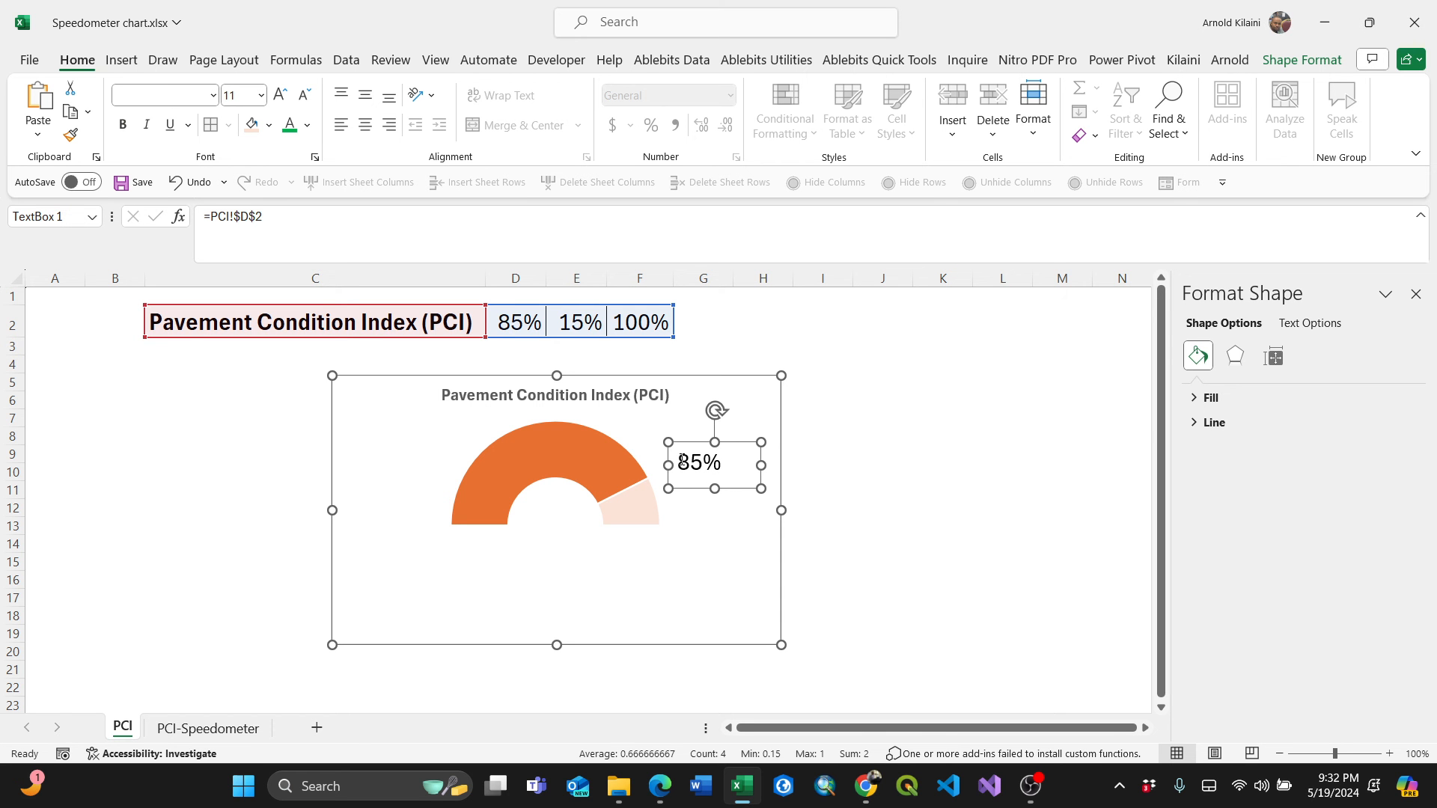
left_click(681, 460)
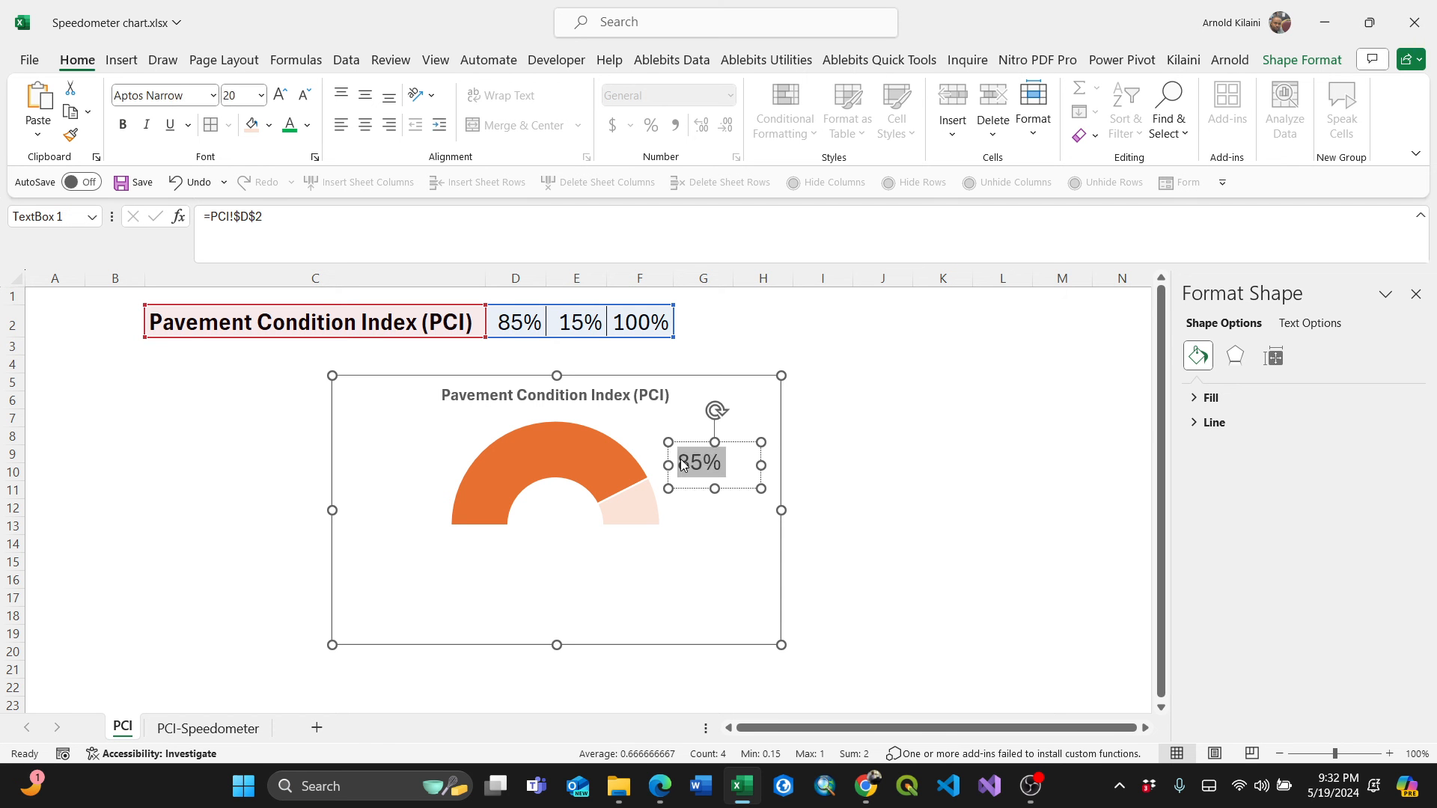
key("ctrl+b")
left_click(307, 125)
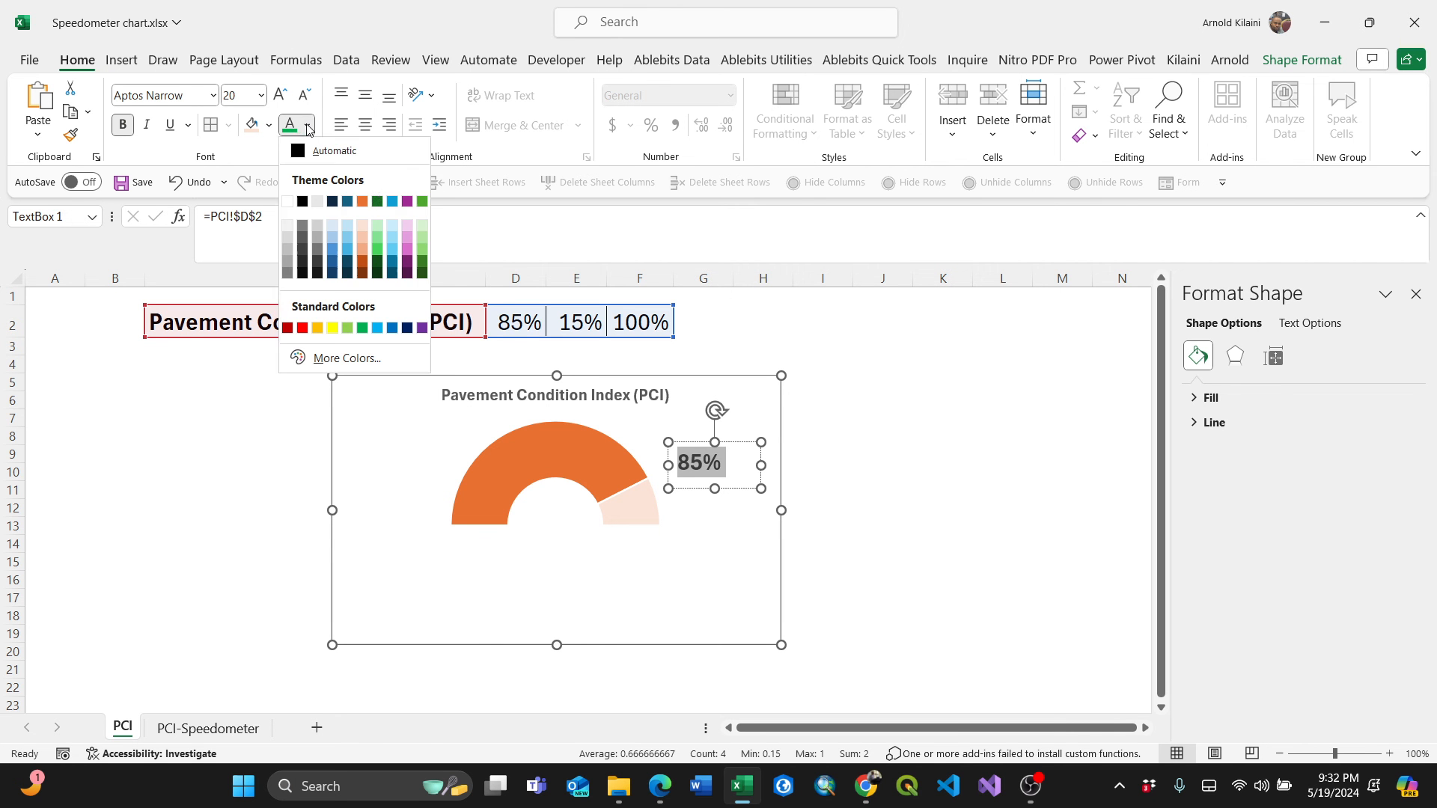
left_click(362, 201)
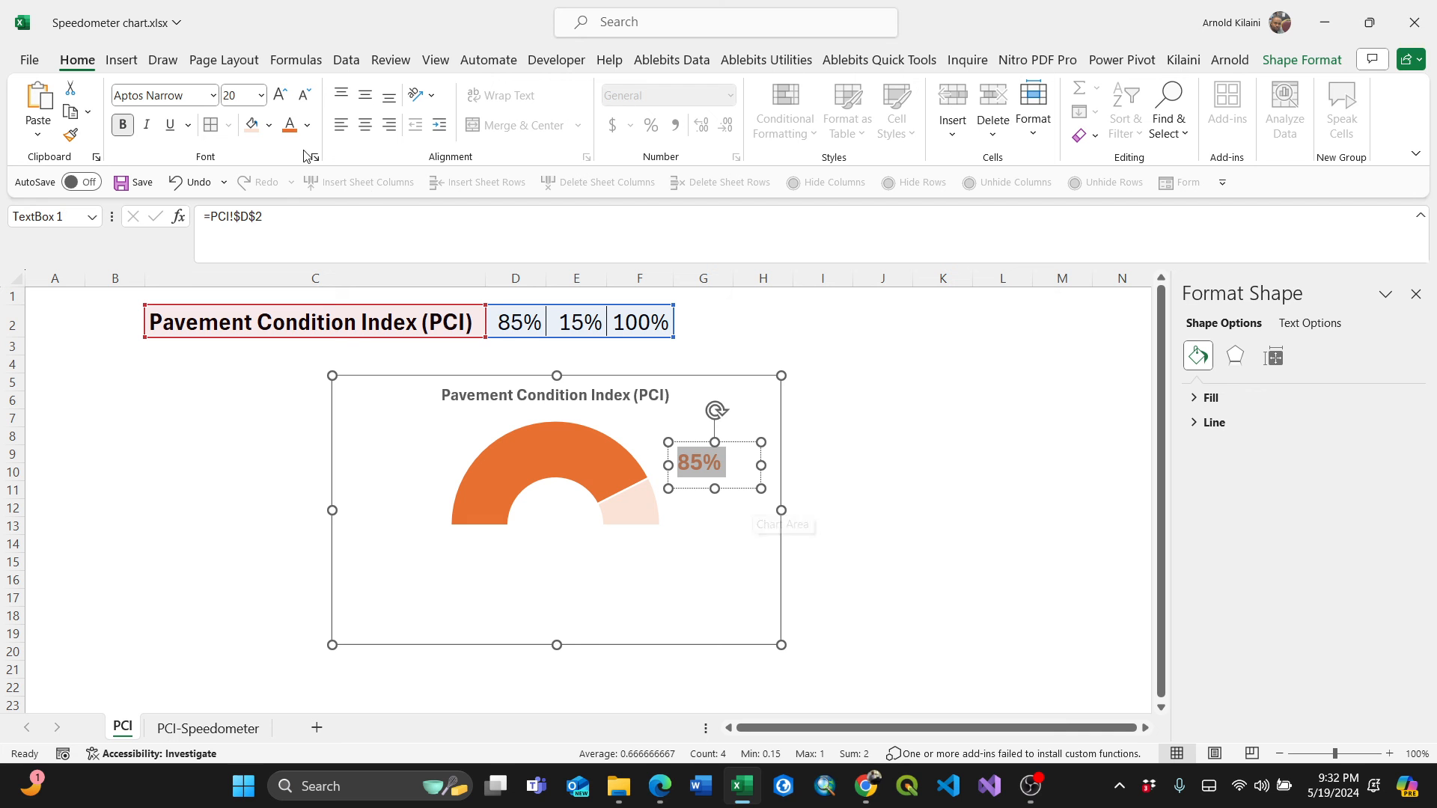
left_click(280, 96)
left_click(280, 95)
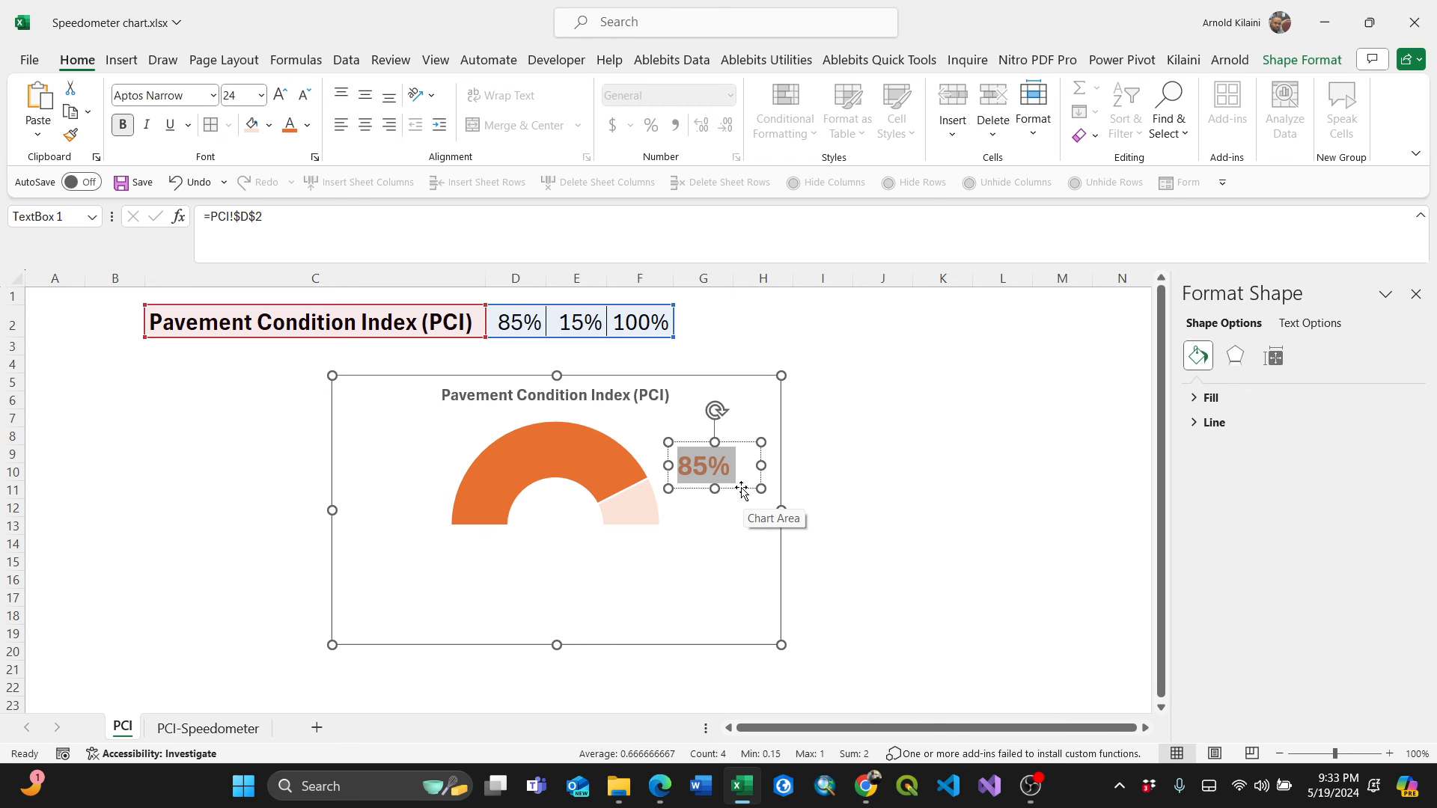
Move the text box into the centre of the doughnut hole.
left_click_drag(742, 490, 596, 526)
left_click(882, 489)
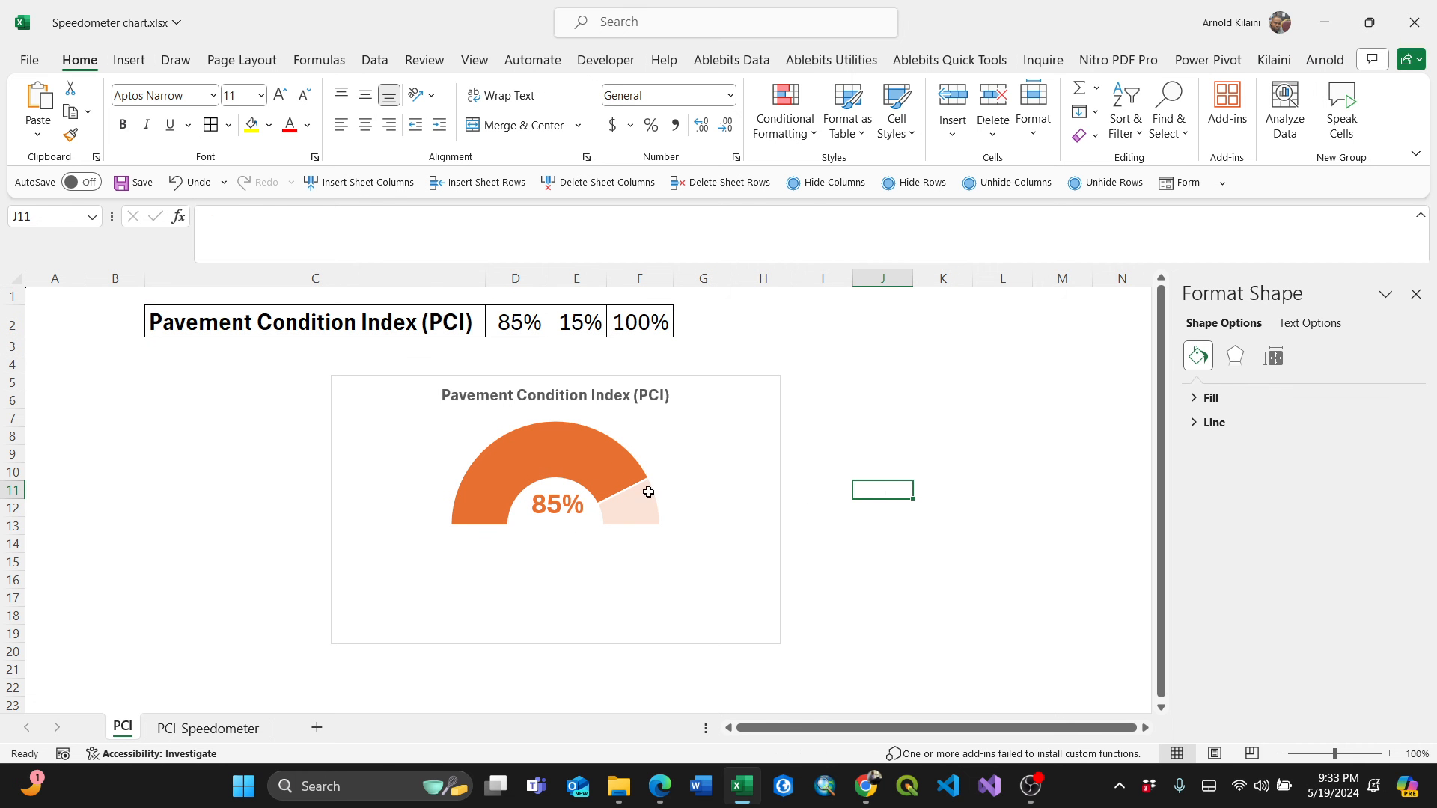
Change the PCI value in D2 to 20% to test the gauge.
left_click(609, 458)
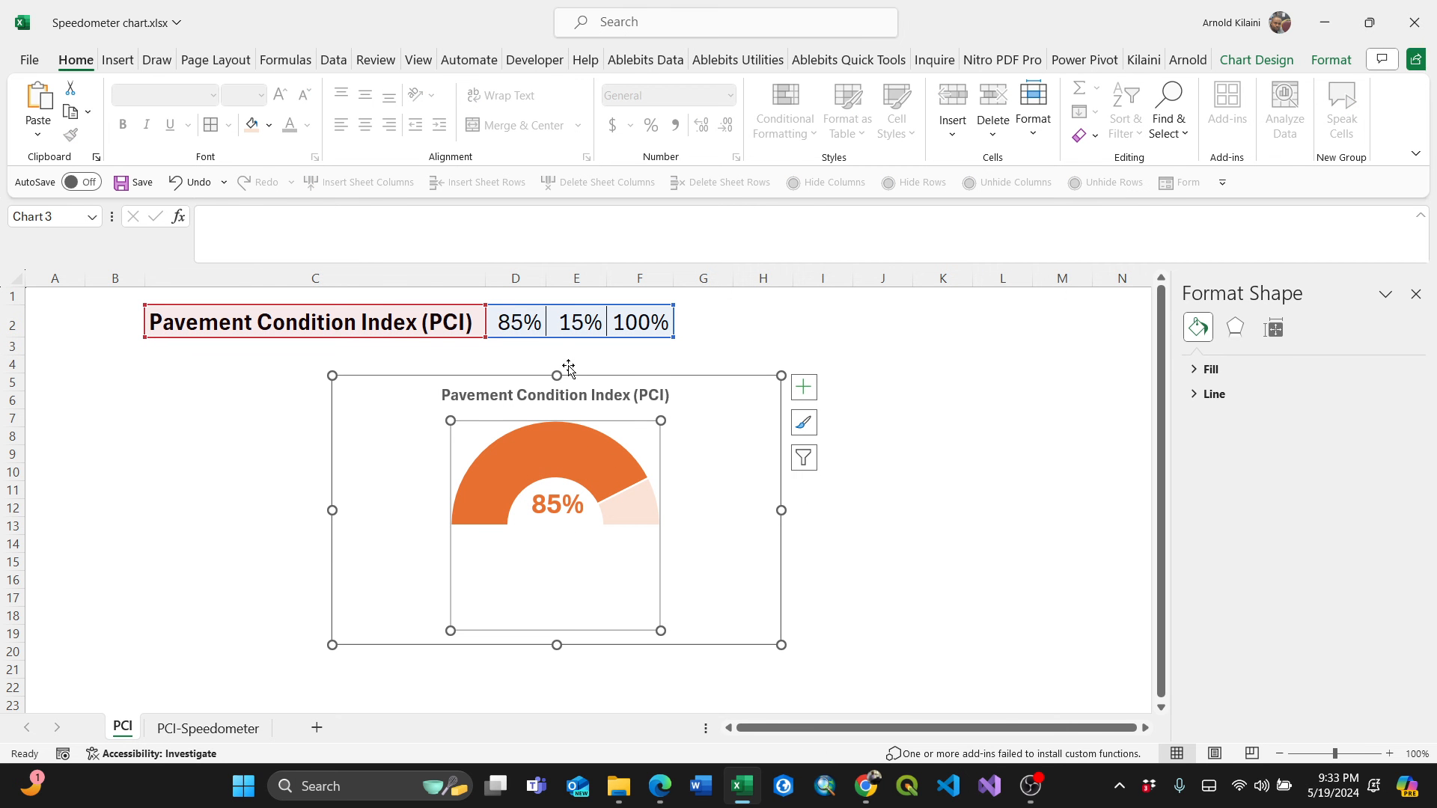
left_click(513, 322)
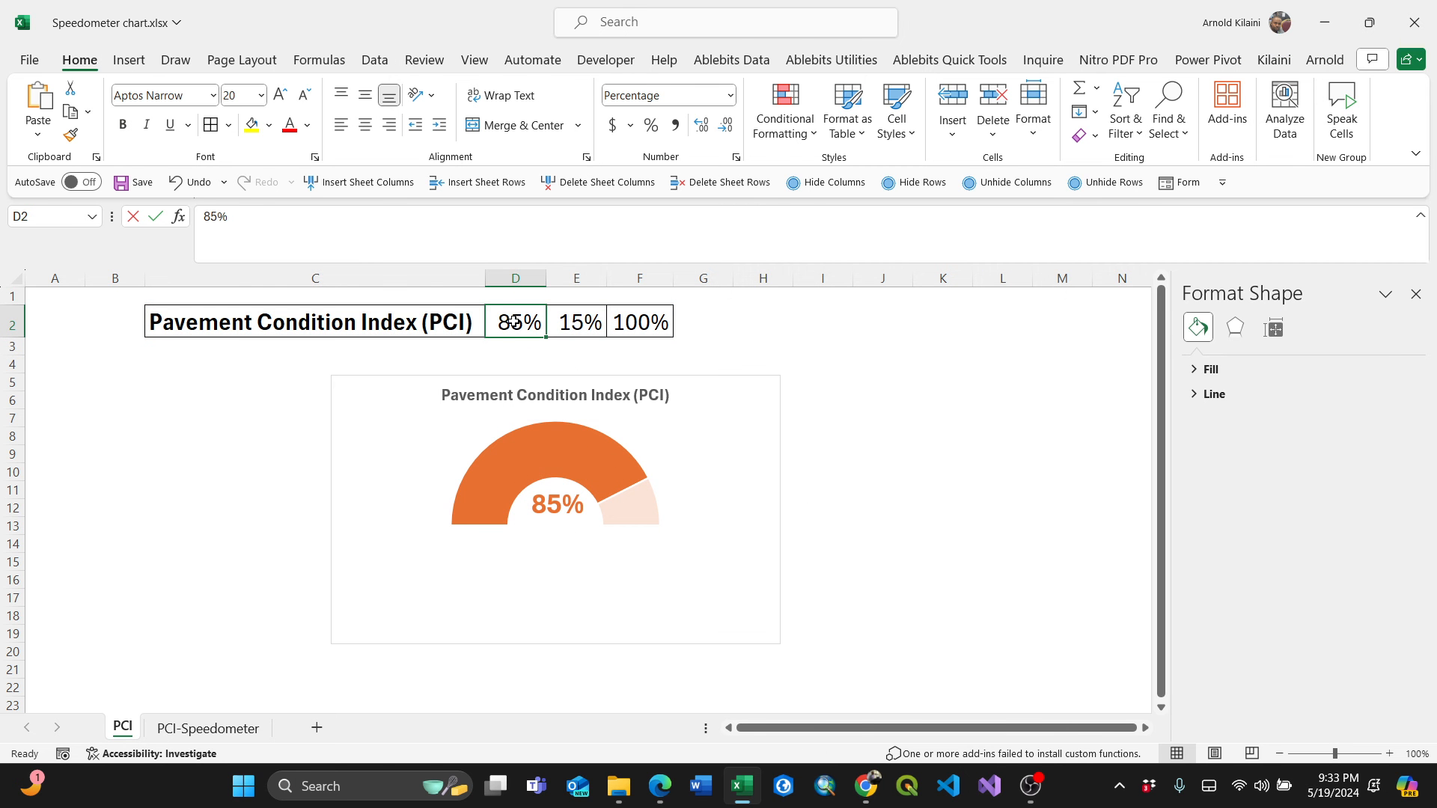
double_click(513, 322)
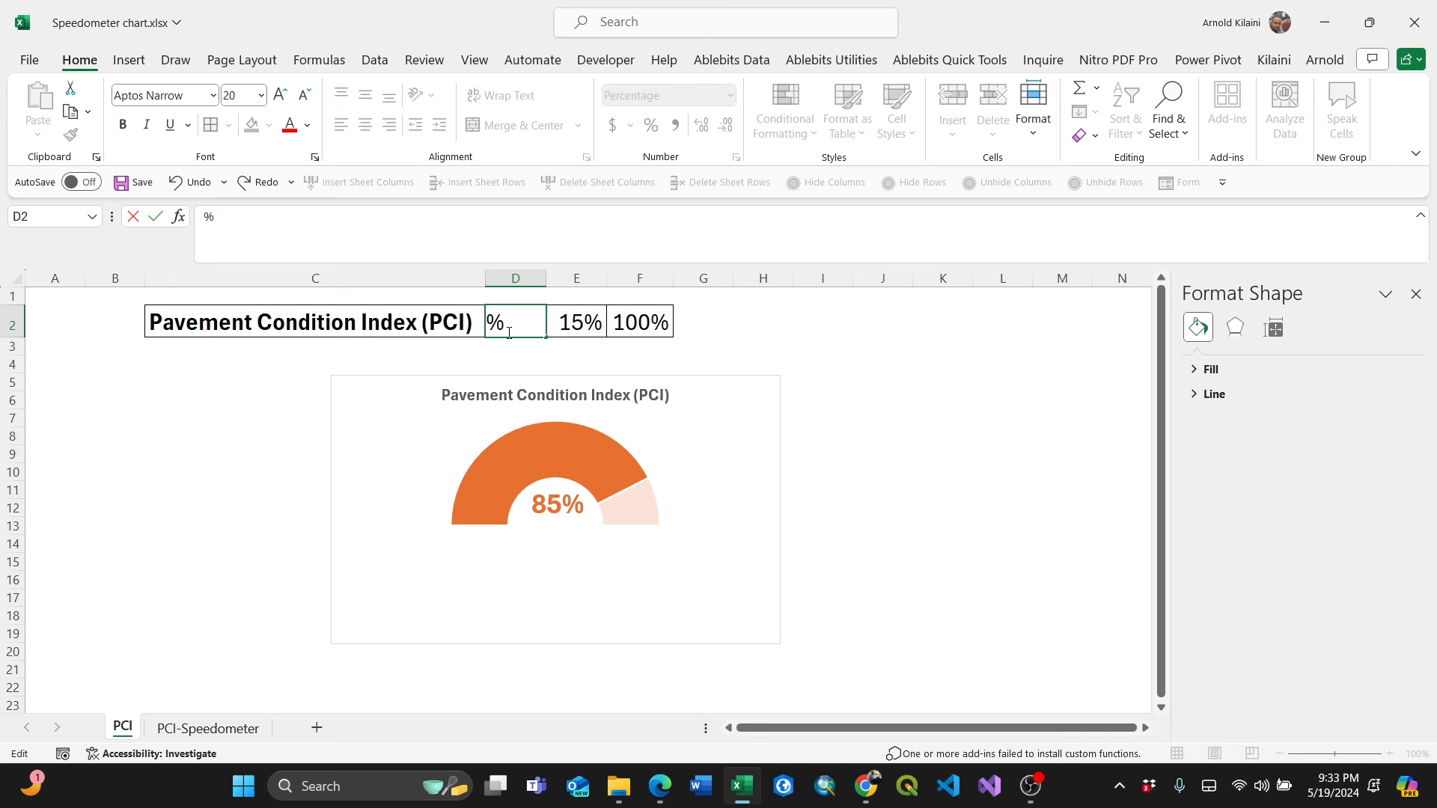
type("20")
left_click(879, 402)
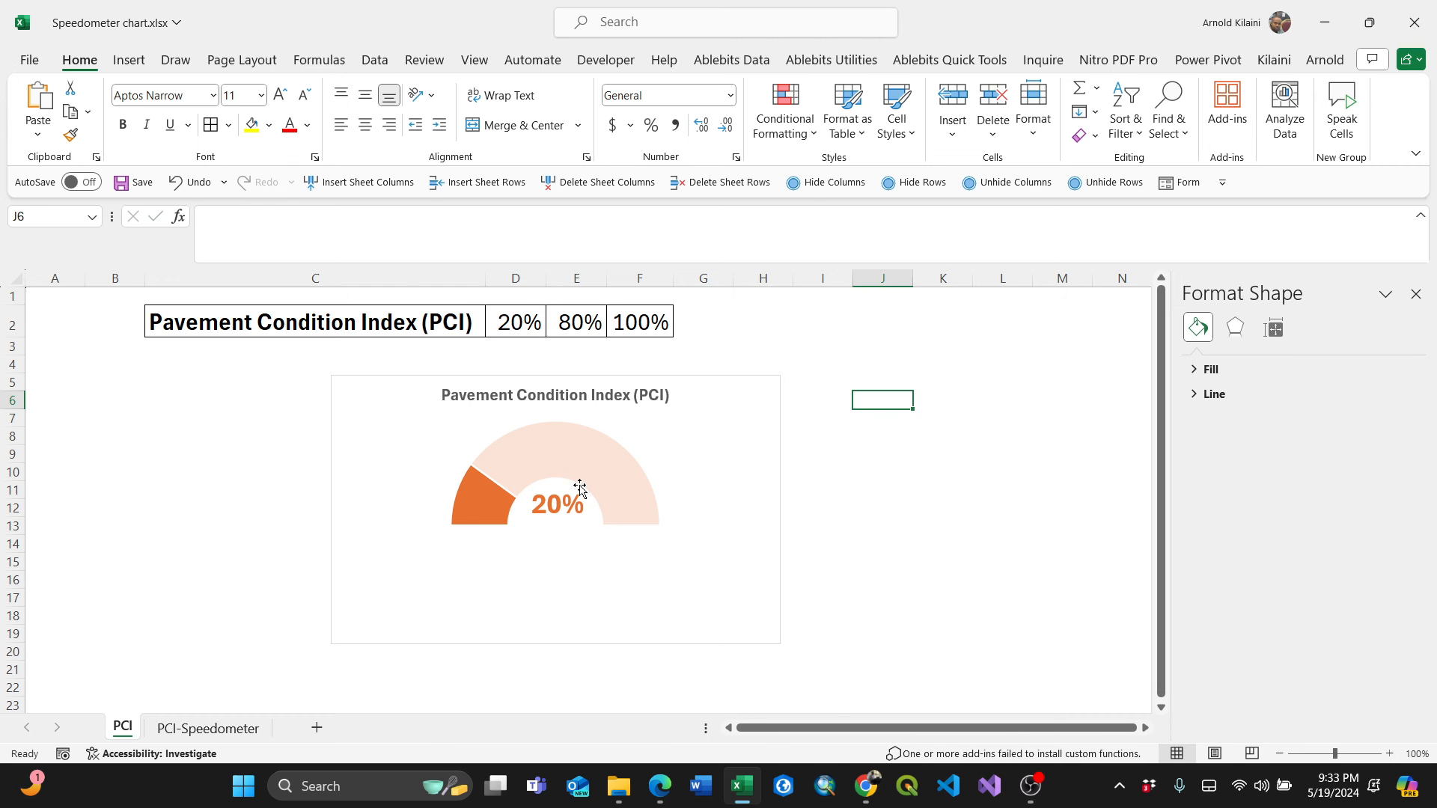
Change the PCI value in D2 to 50%.
double_click(500, 323)
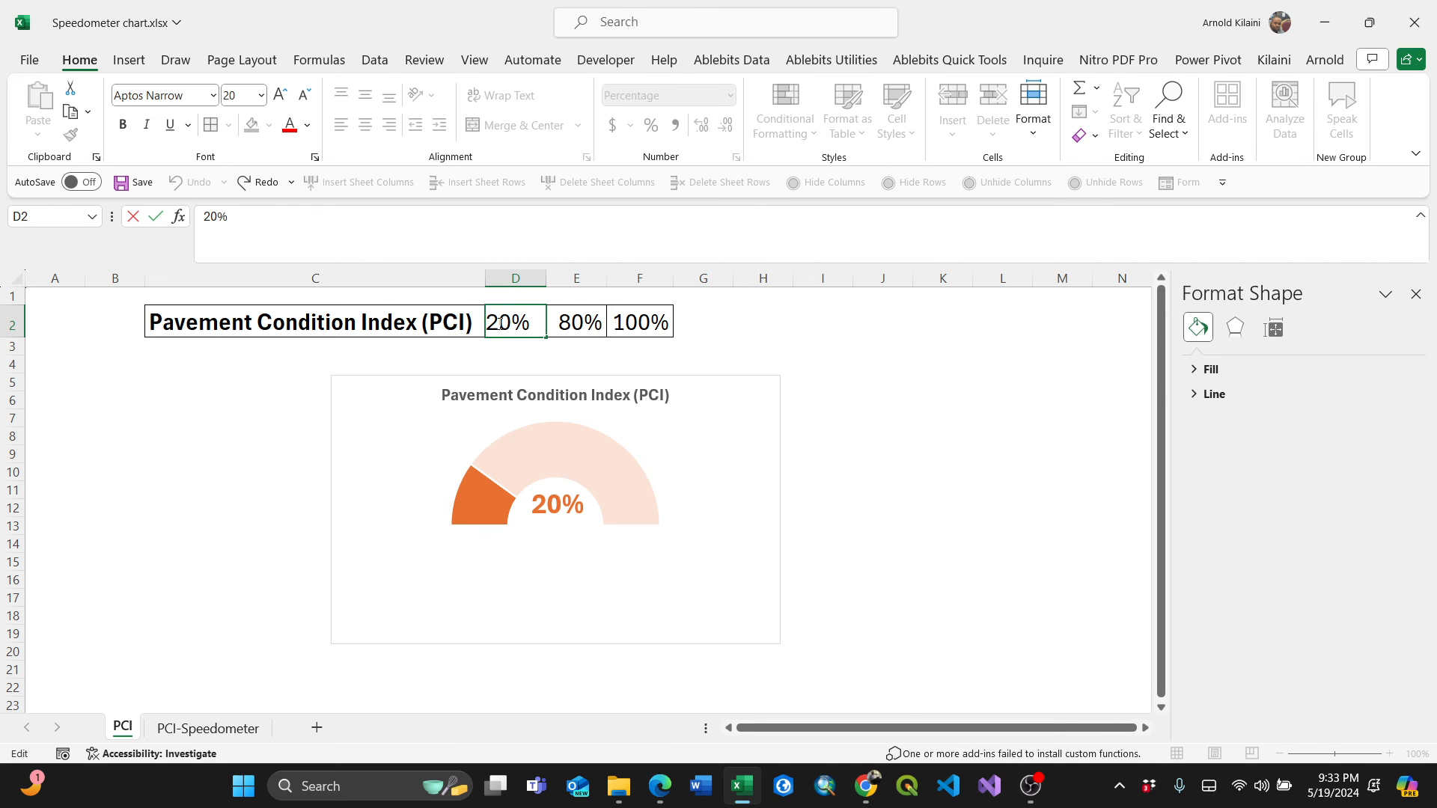
key("BackSpace")
type("5")
left_click(856, 414)
Change the PCI value in D2 to 100%.
double_click(508, 323)
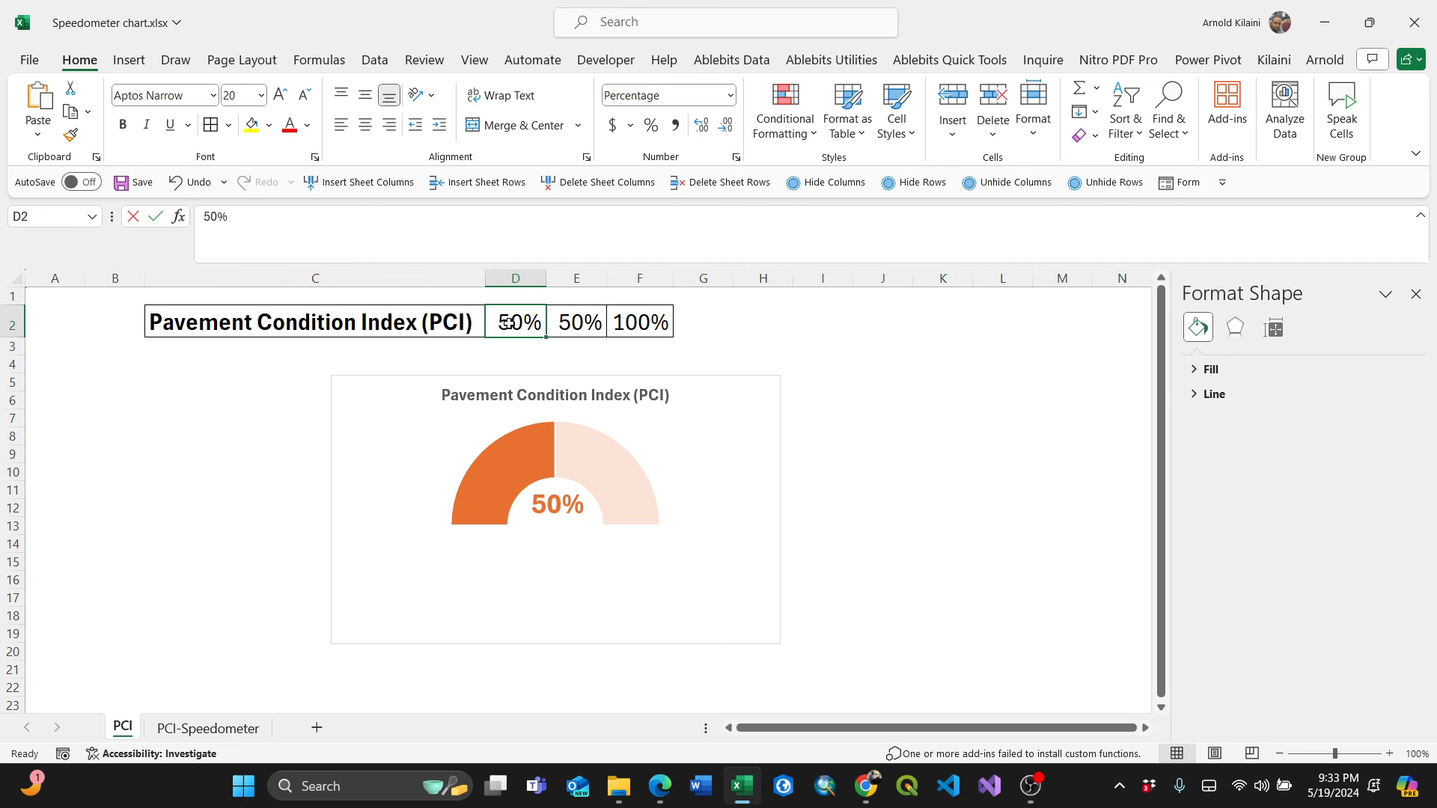
double_click(508, 323)
key("BackSpace")
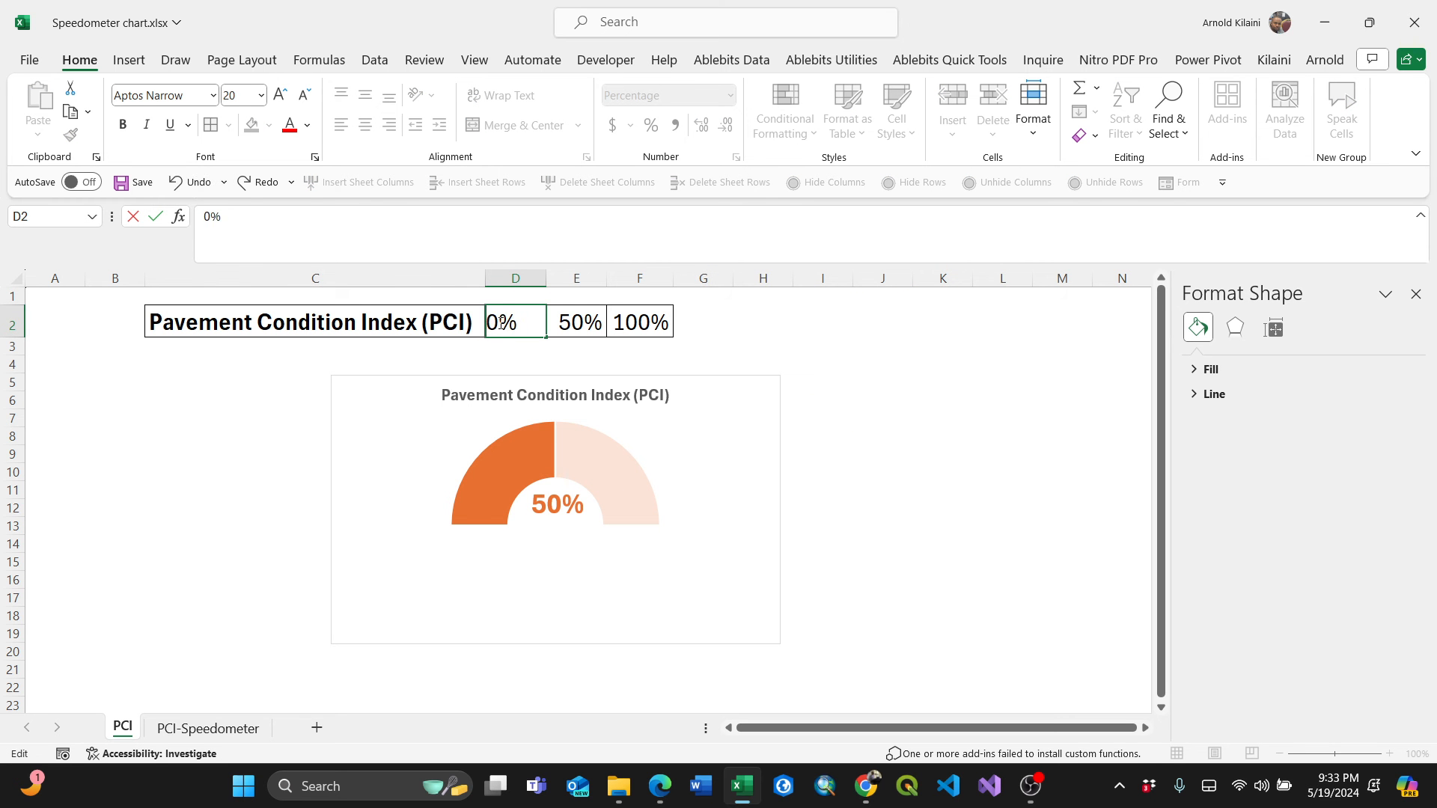
type("10")
left_click(854, 414)
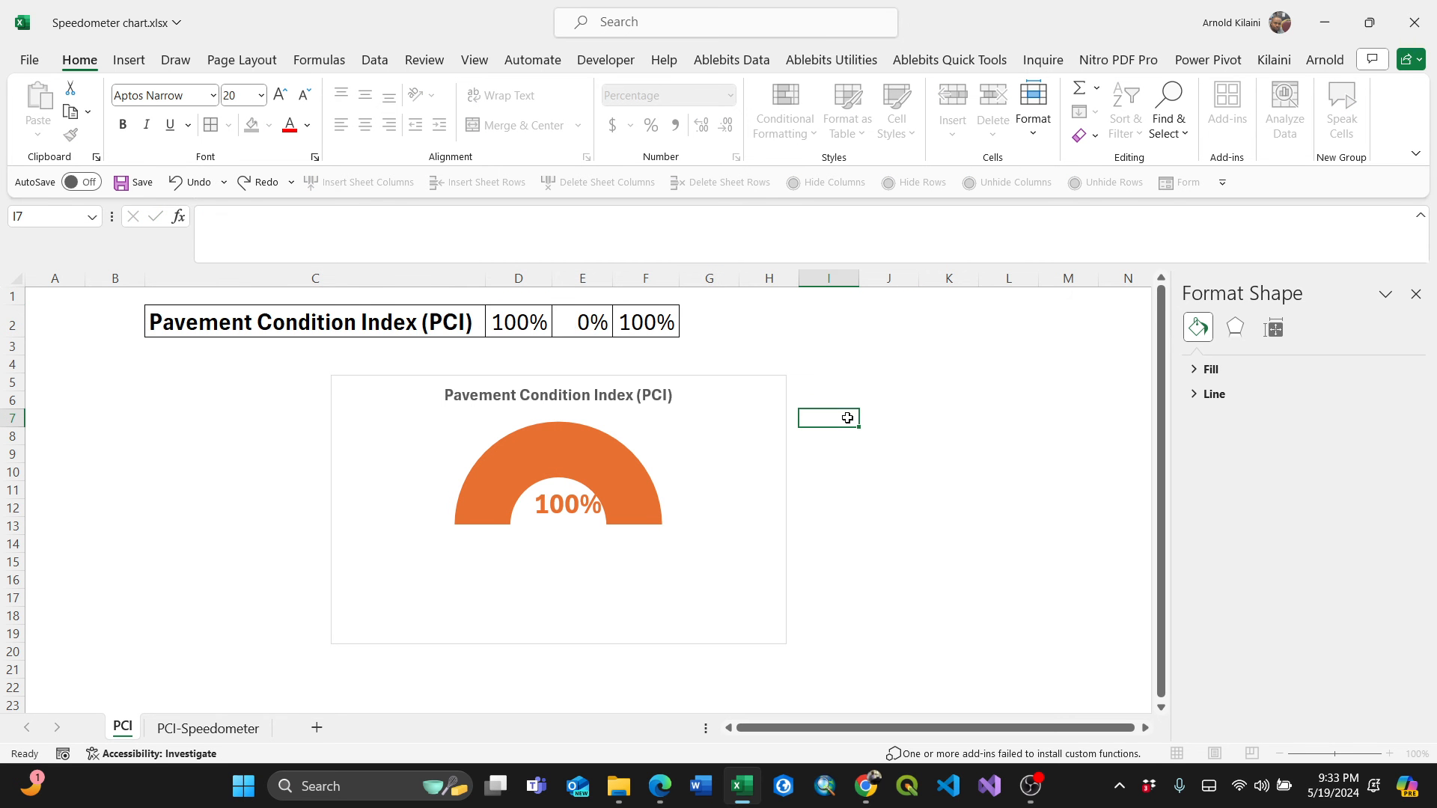
Change the PCI value in D2 to 80%.
left_click(512, 322)
double_click(512, 322)
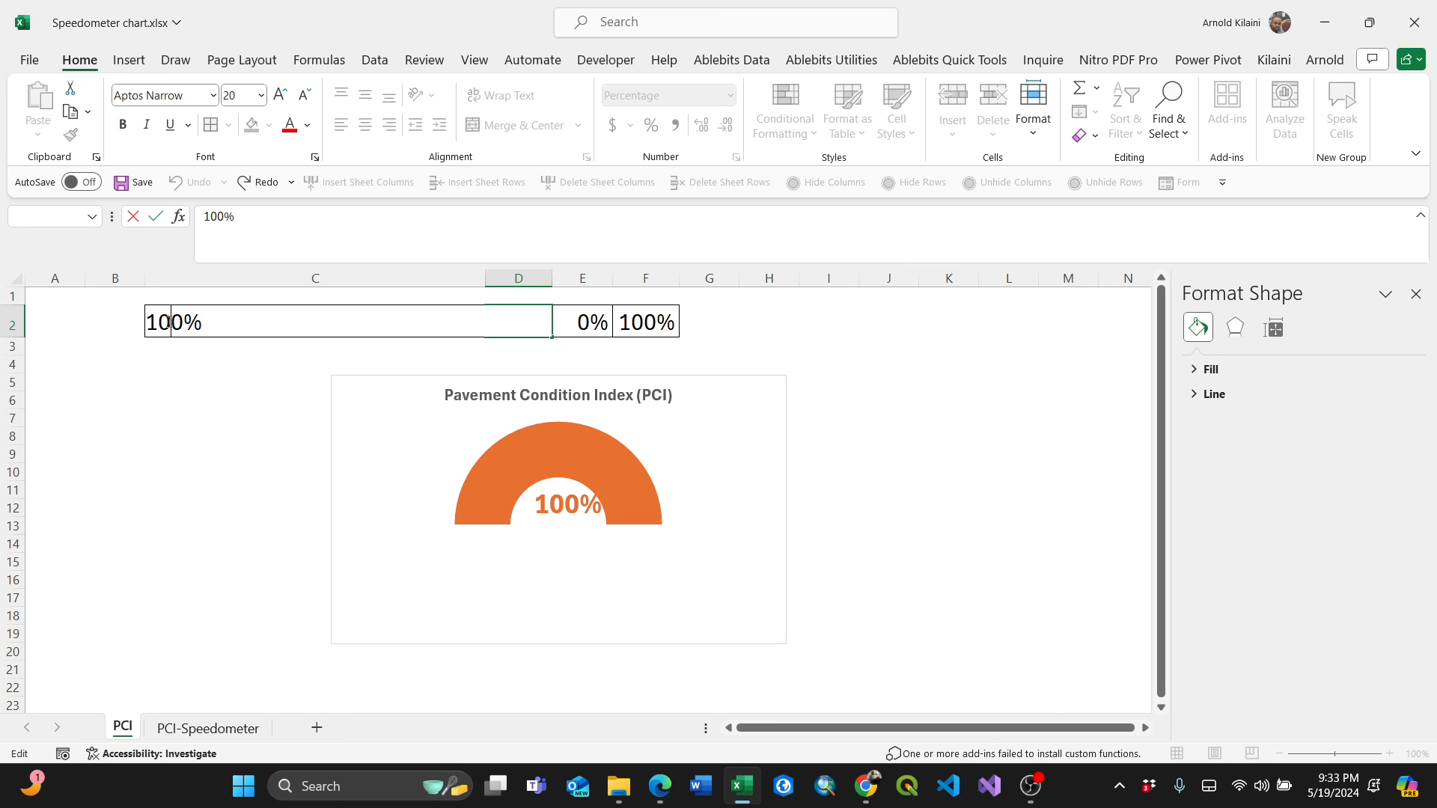
key("BackSpace")
key("BackSpace")
type("8")
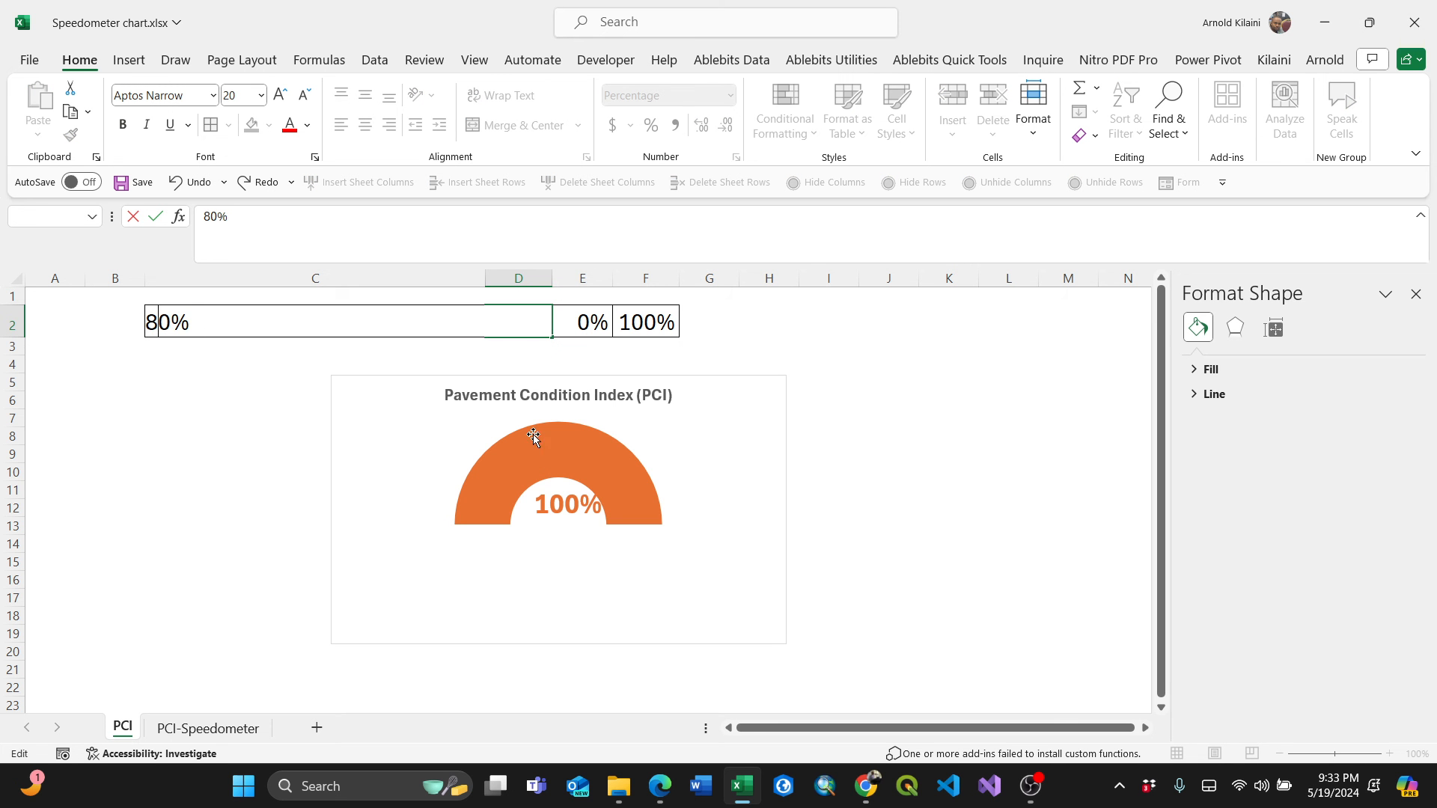
left_click(851, 524)
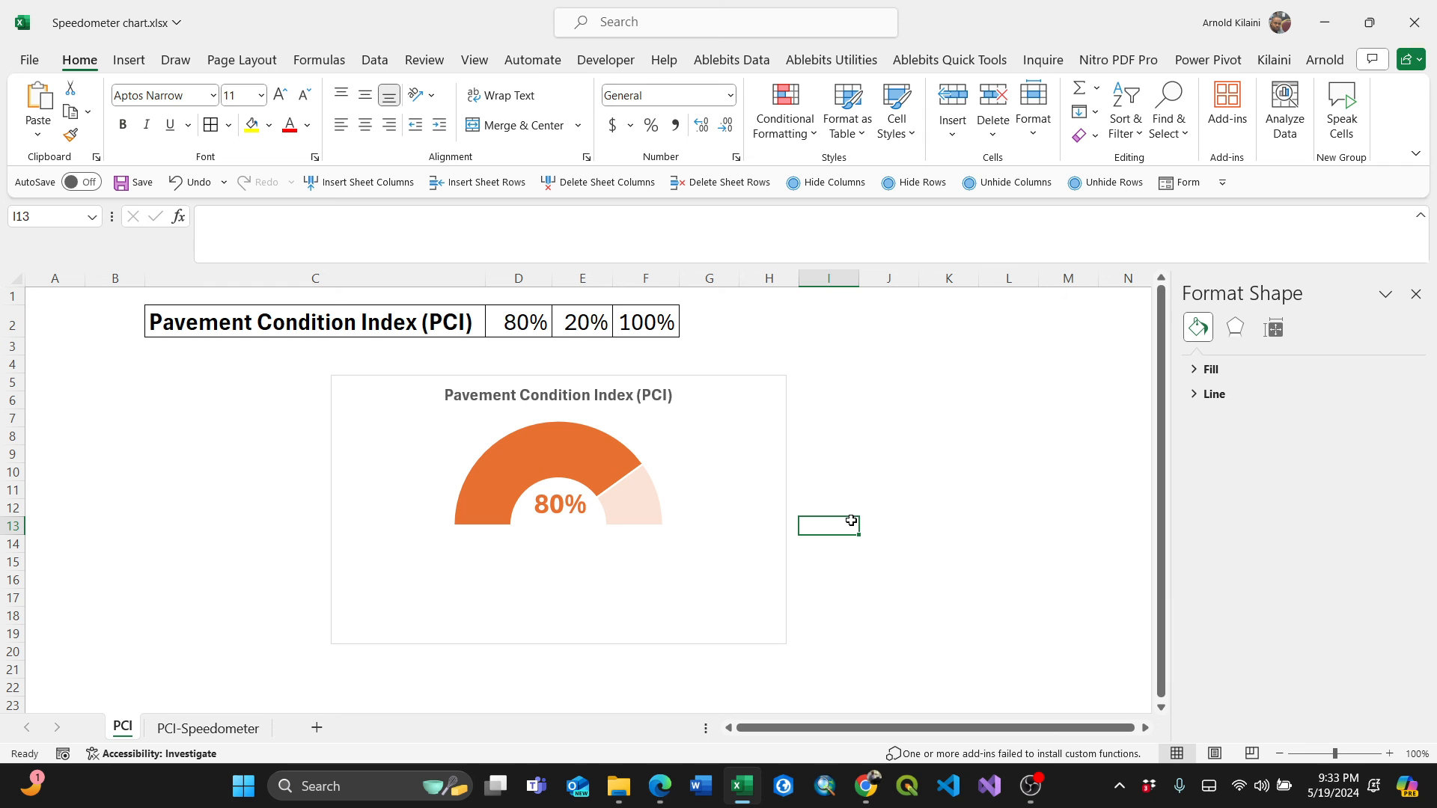
left_click(1027, 589)
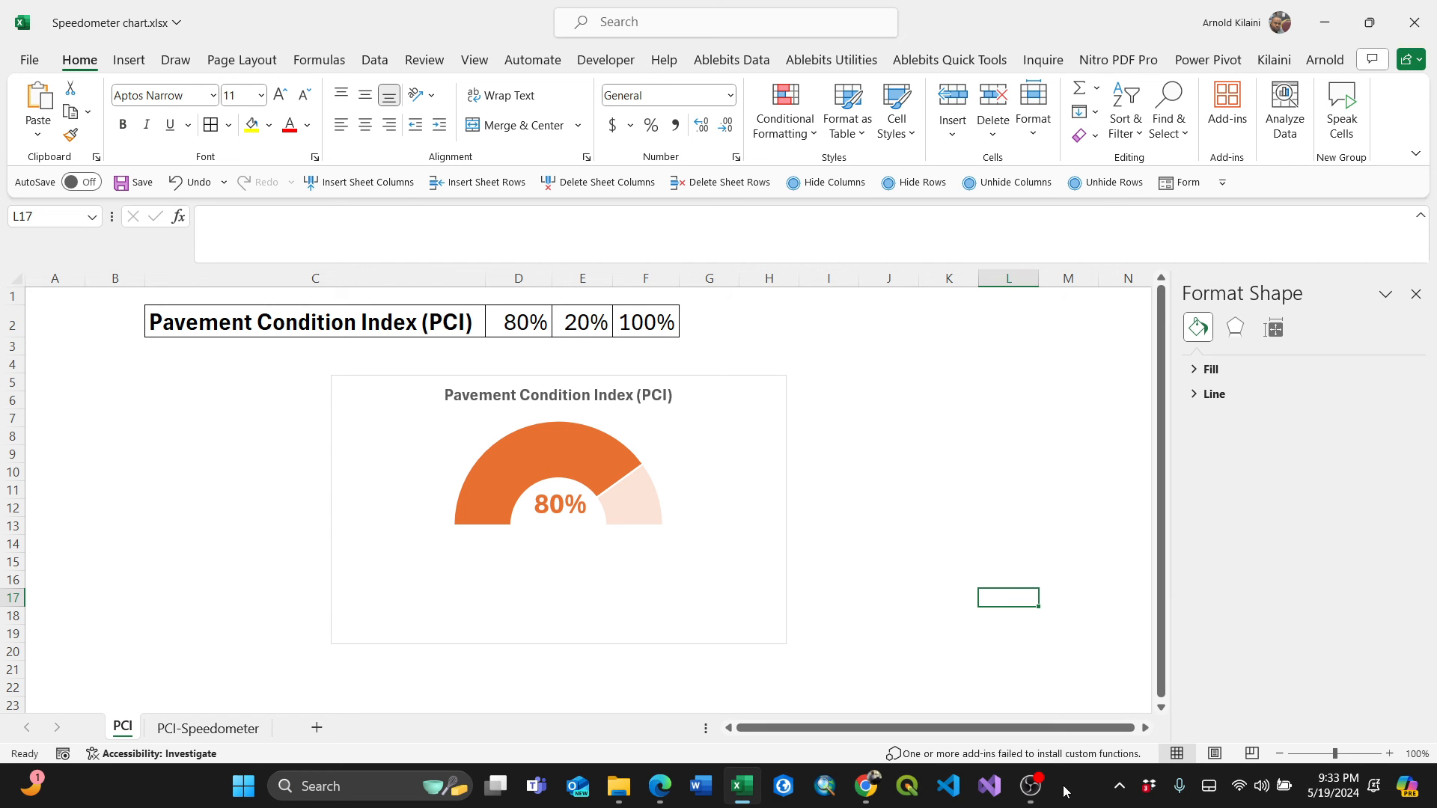